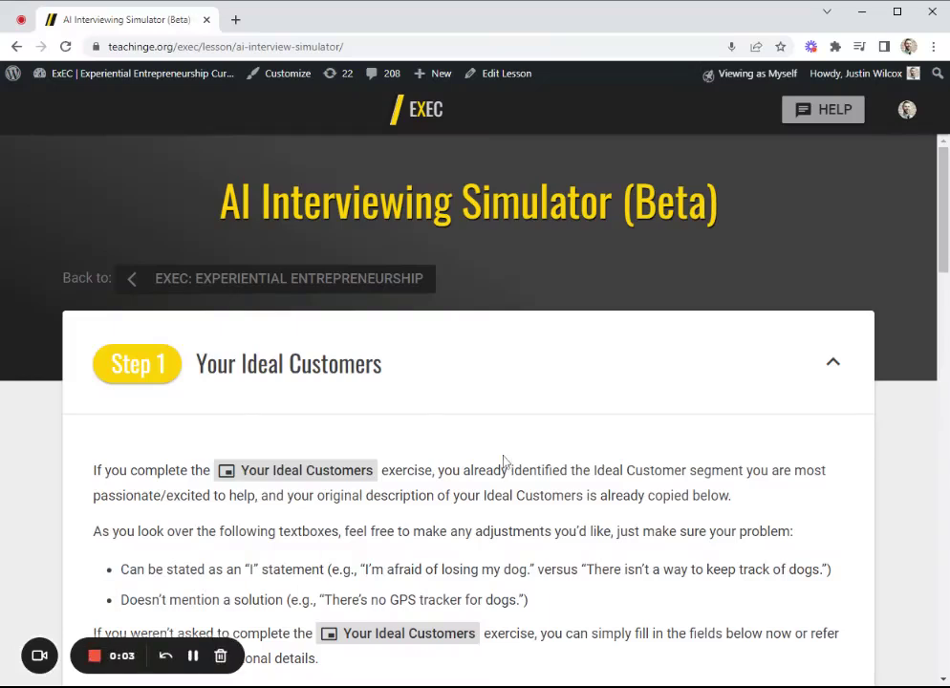
Step: Fill in the customer interview place as "at a dog park", save it, and accept losing the previous conversation
{"action": "scroll", "coordinate": [504, 462], "scroll_direction": "down", "scroll_amount": 6}
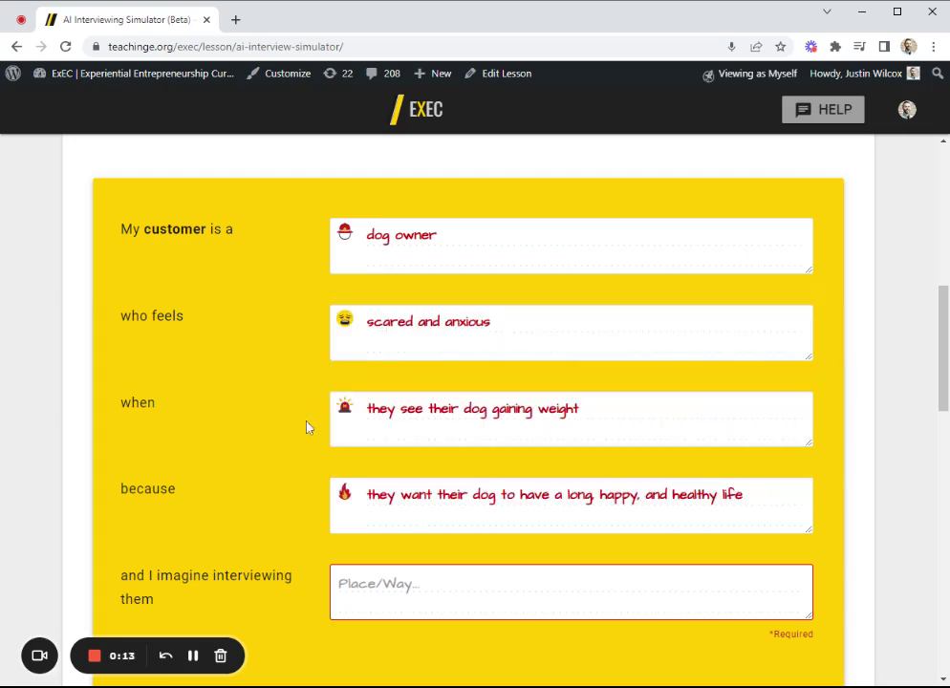
{"action": "mouse_move", "coordinate": [306, 506]}
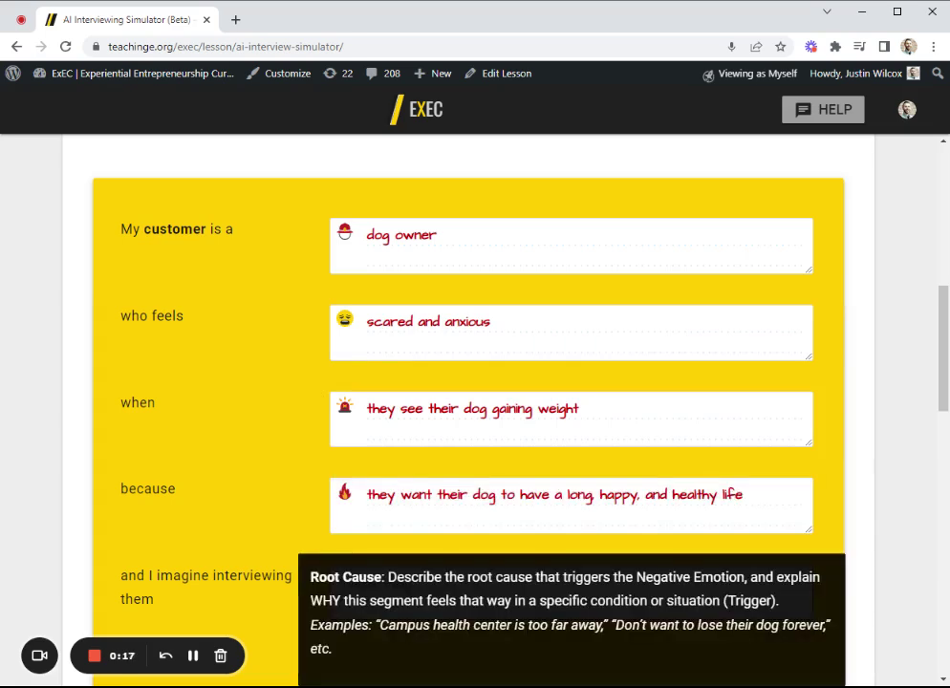
{"action": "scroll", "coordinate": [220, 513], "scroll_direction": "down", "scroll_amount": 1}
{"action": "left_click", "coordinate": [401, 517]}
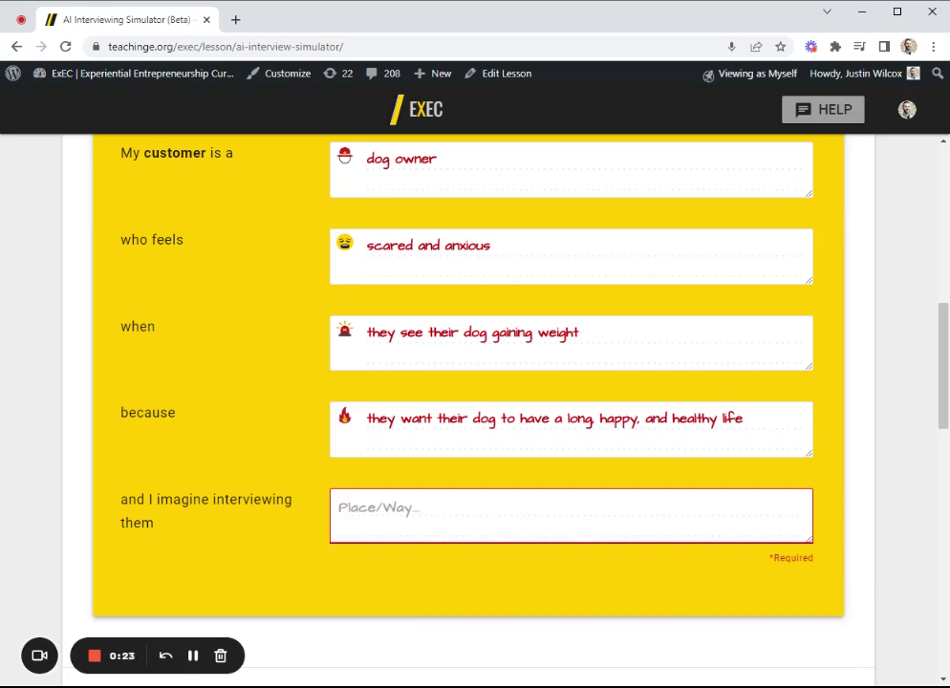
{"action": "type", "text": "at "}
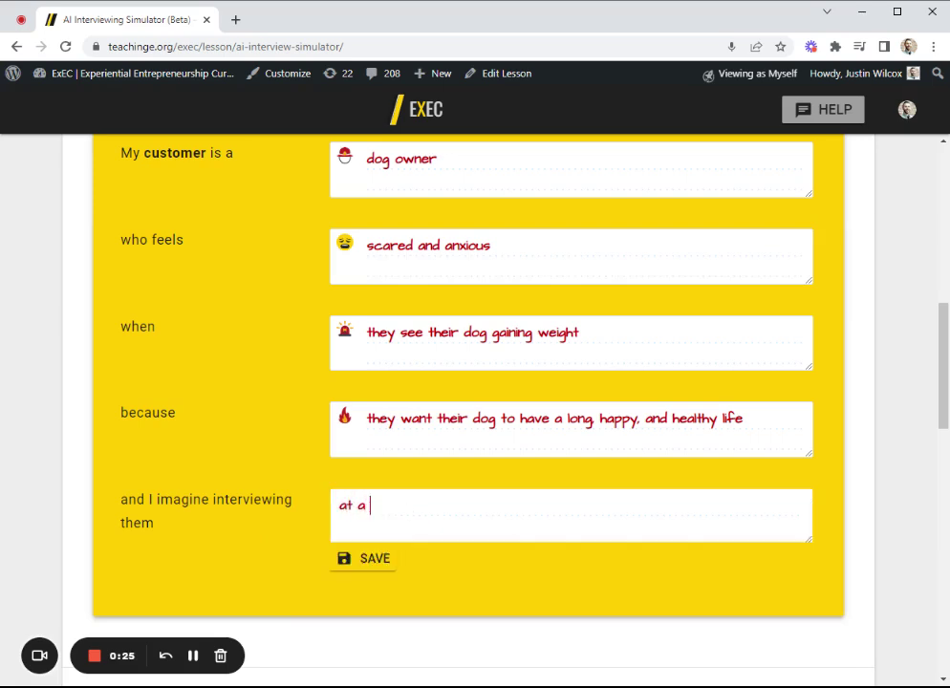
{"action": "type", "text": "a dog park"}
{"action": "left_click", "coordinate": [363, 559]}
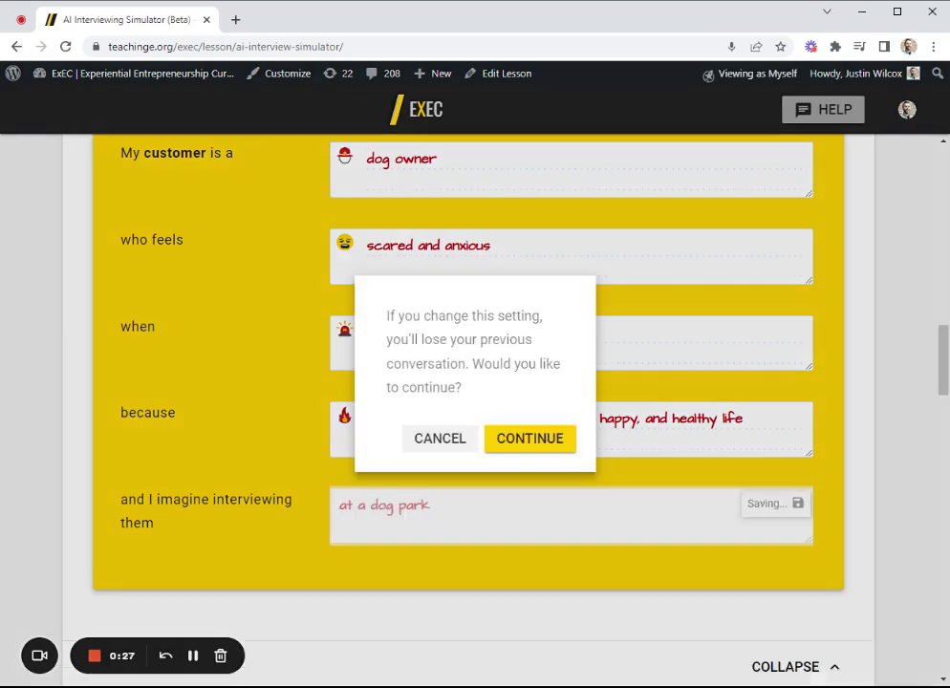
{"action": "left_click", "coordinate": [523, 446]}
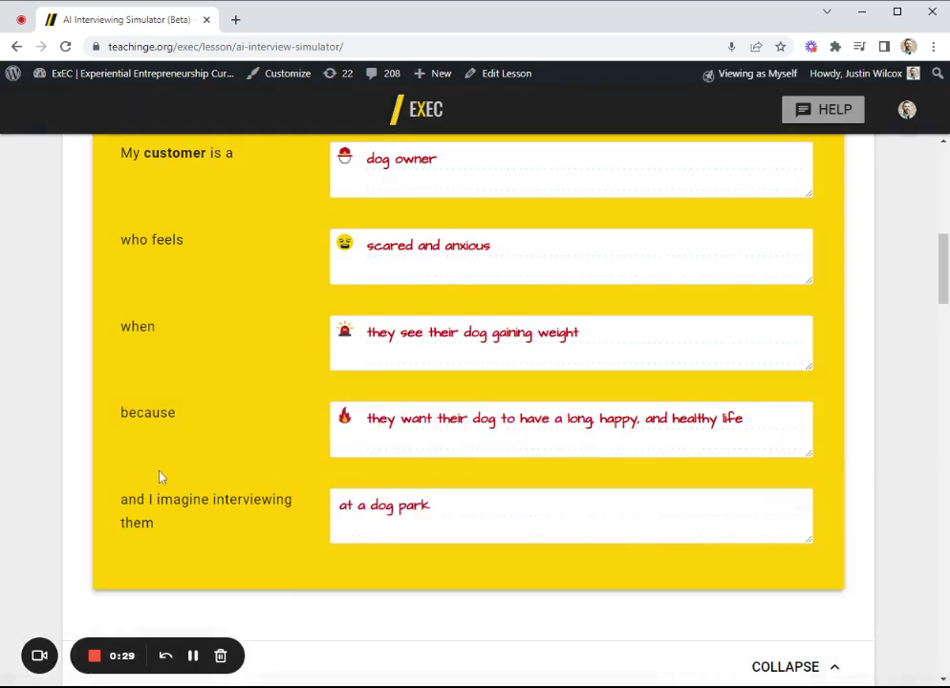
Step: In the Step 3 interview, ask by voice "Can you tell me what a normal week looks like for you as a dog owner" and mute spoken replies
{"action": "scroll", "coordinate": [187, 466], "scroll_direction": "down", "scroll_amount": 5}
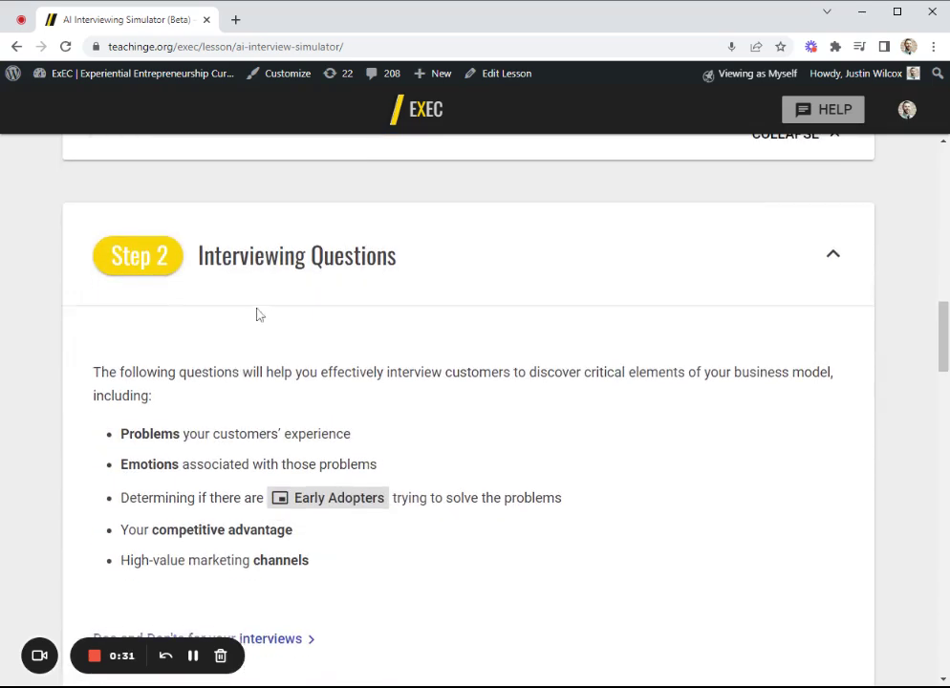
{"action": "scroll", "coordinate": [308, 399], "scroll_direction": "down", "scroll_amount": 4}
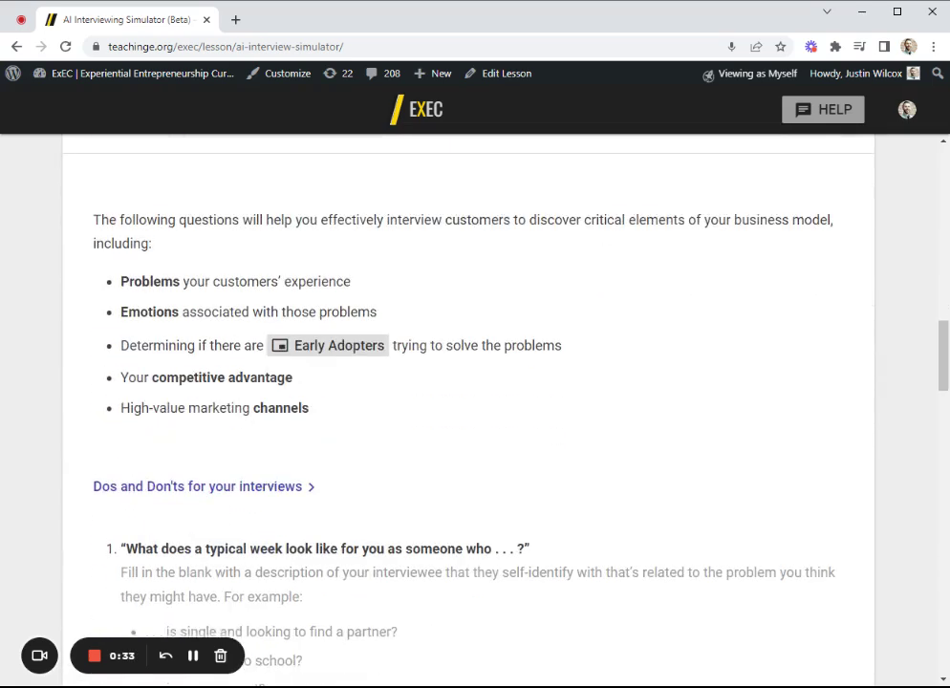
{"action": "scroll", "coordinate": [308, 400], "scroll_direction": "down", "scroll_amount": 2}
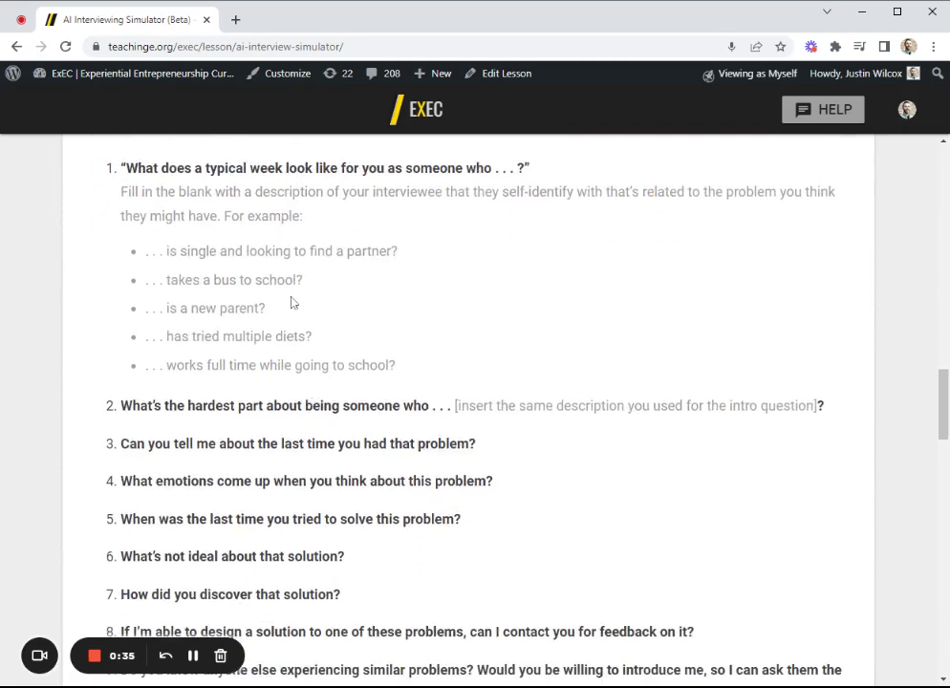
{"action": "scroll", "coordinate": [392, 370], "scroll_direction": "down", "scroll_amount": 6}
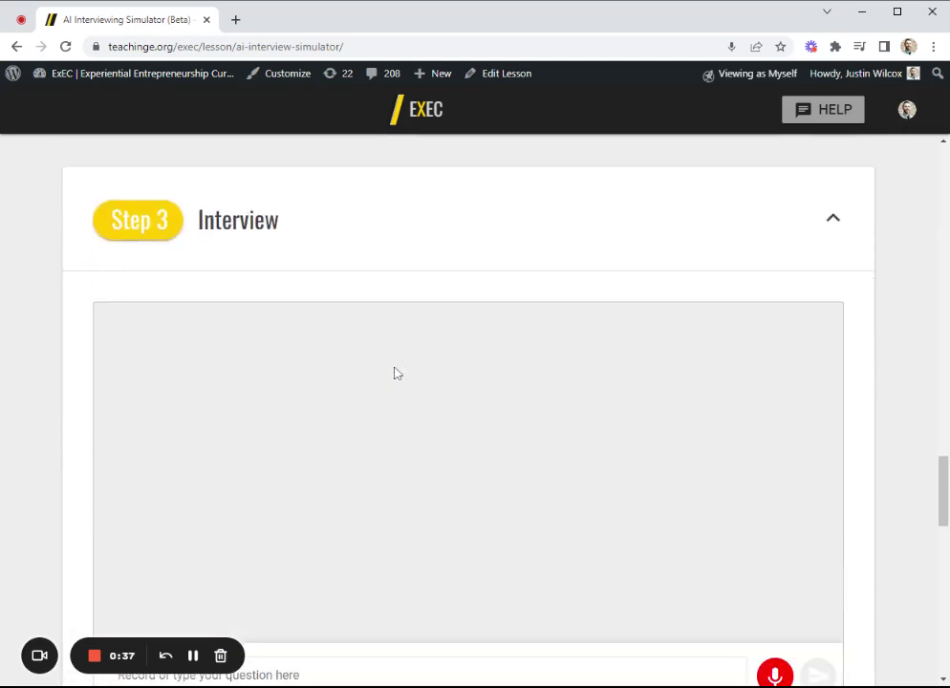
{"action": "scroll", "coordinate": [398, 372], "scroll_direction": "down", "scroll_amount": 1}
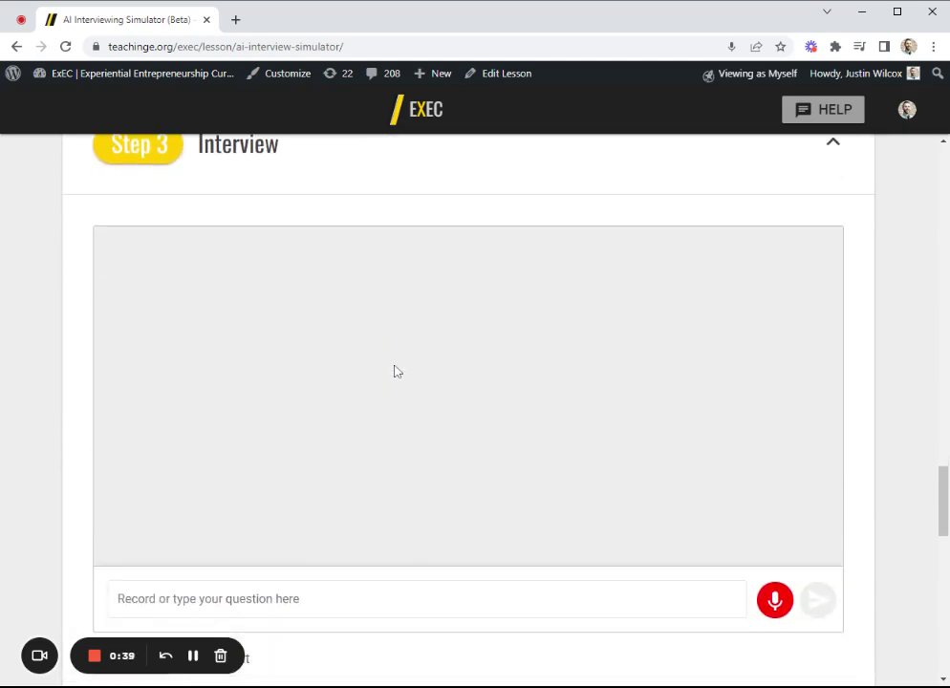
{"action": "left_click", "coordinate": [777, 617]}
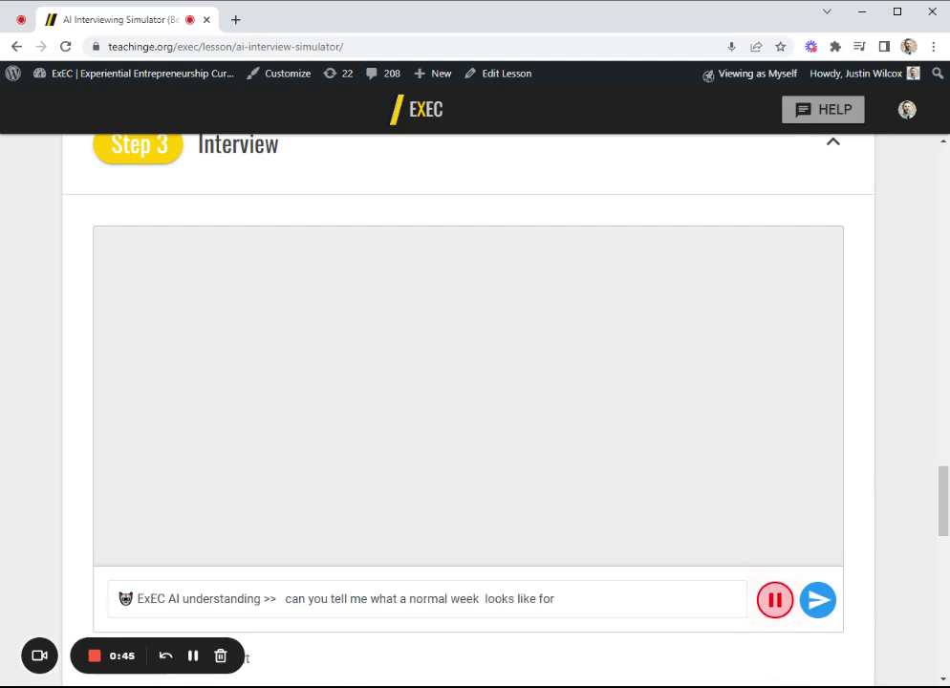
{"action": "left_click", "coordinate": [818, 599]}
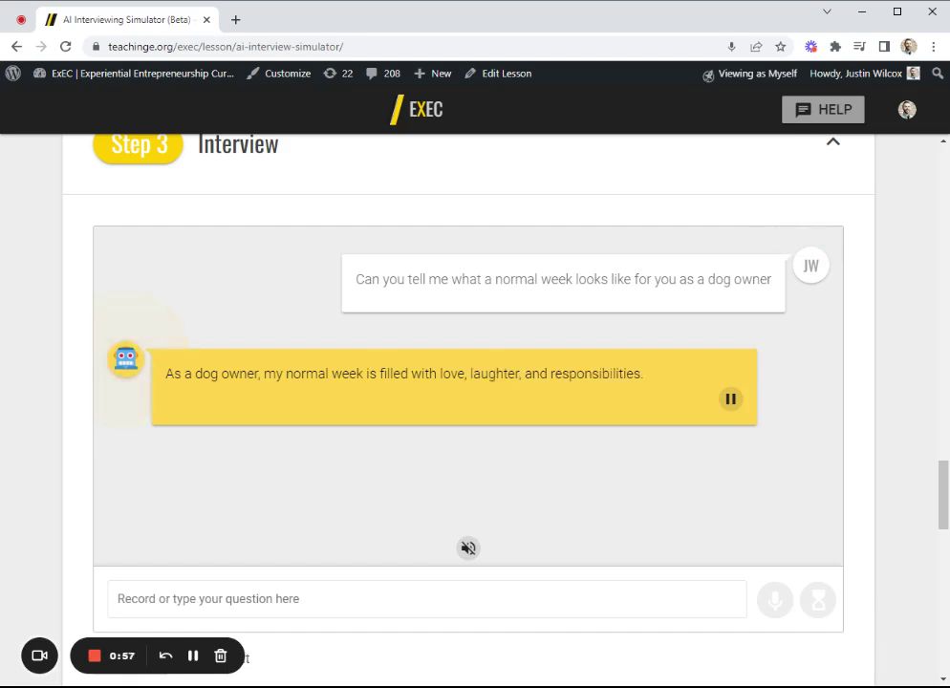
{"action": "left_click", "coordinate": [469, 550]}
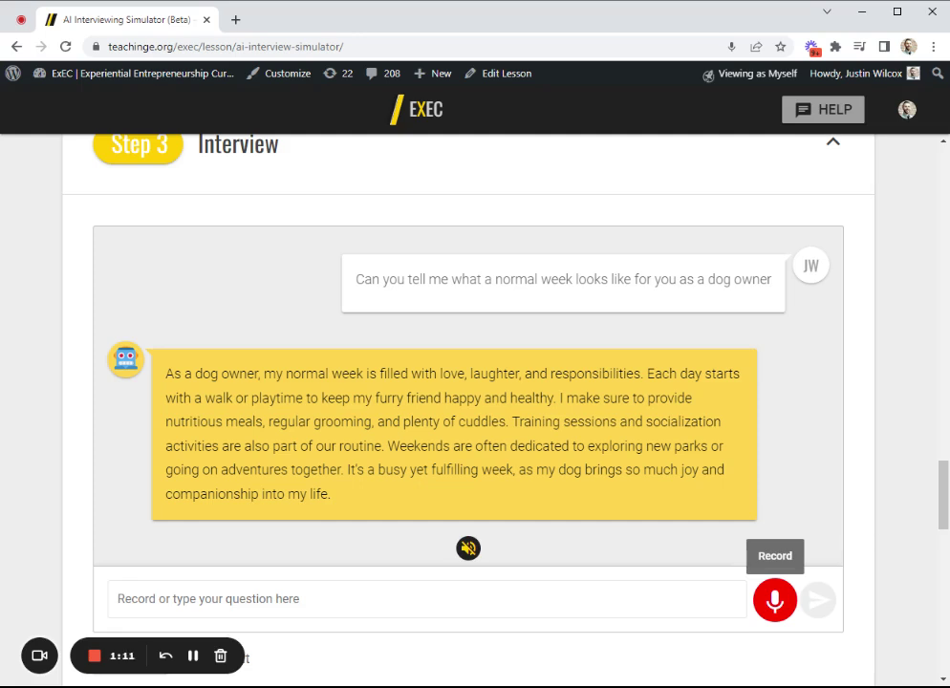
Step: Ask by voice about the biggest challenge as a dog owner and for a story about last having trouble balancing work, personal life and dog care
{"action": "left_click", "coordinate": [775, 603]}
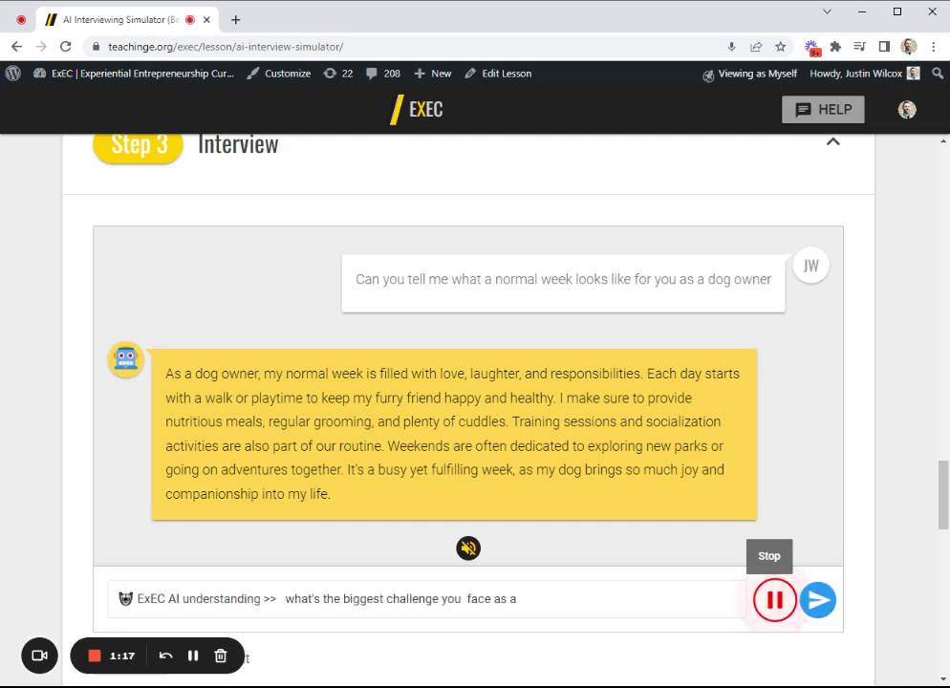
{"action": "left_click", "coordinate": [820, 601]}
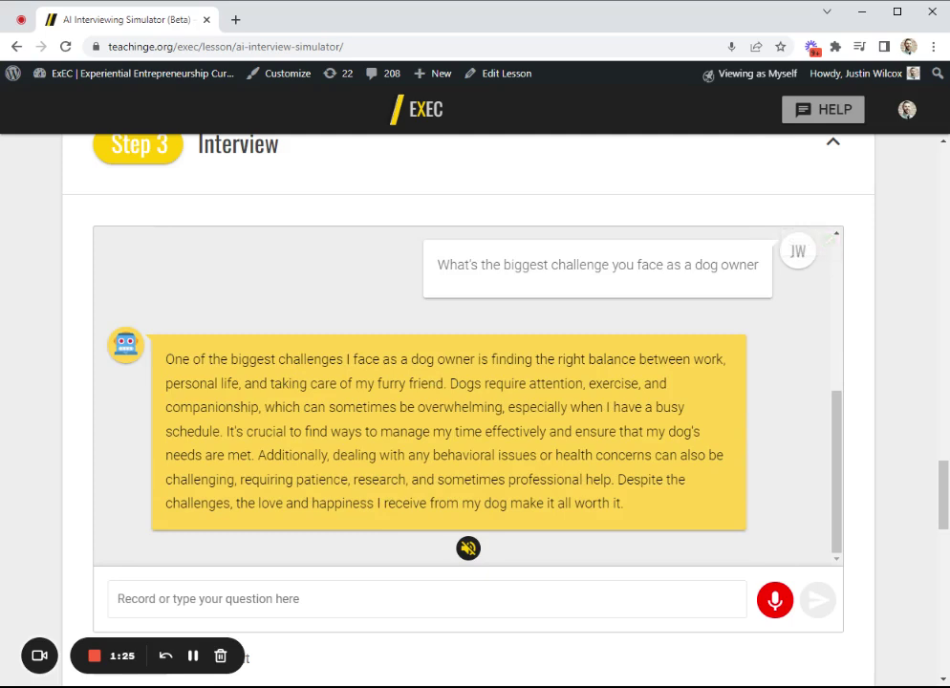
{"action": "left_click", "coordinate": [775, 599]}
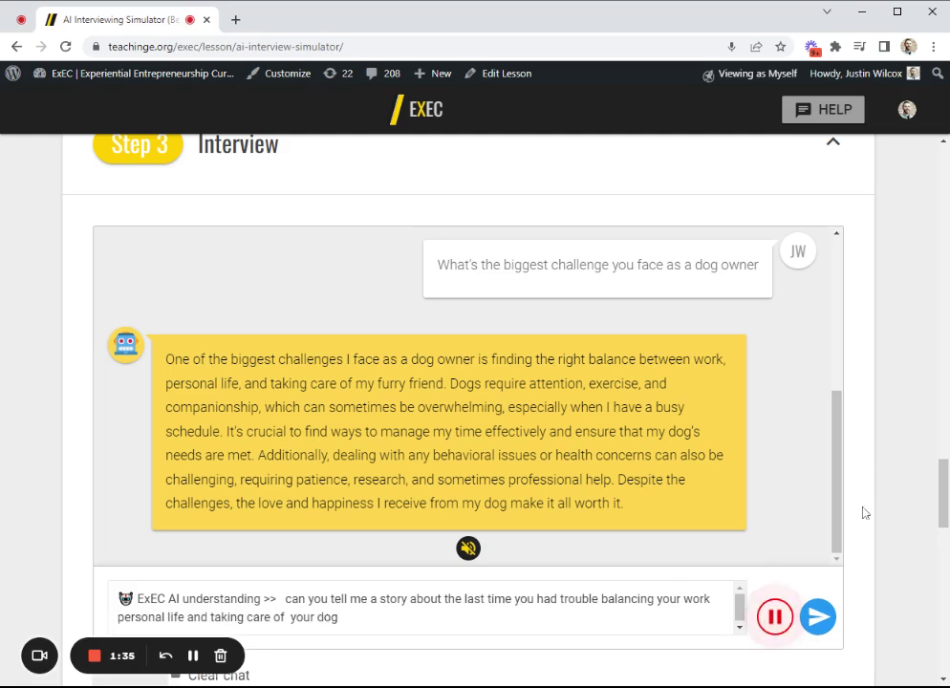
{"action": "left_click", "coordinate": [819, 616]}
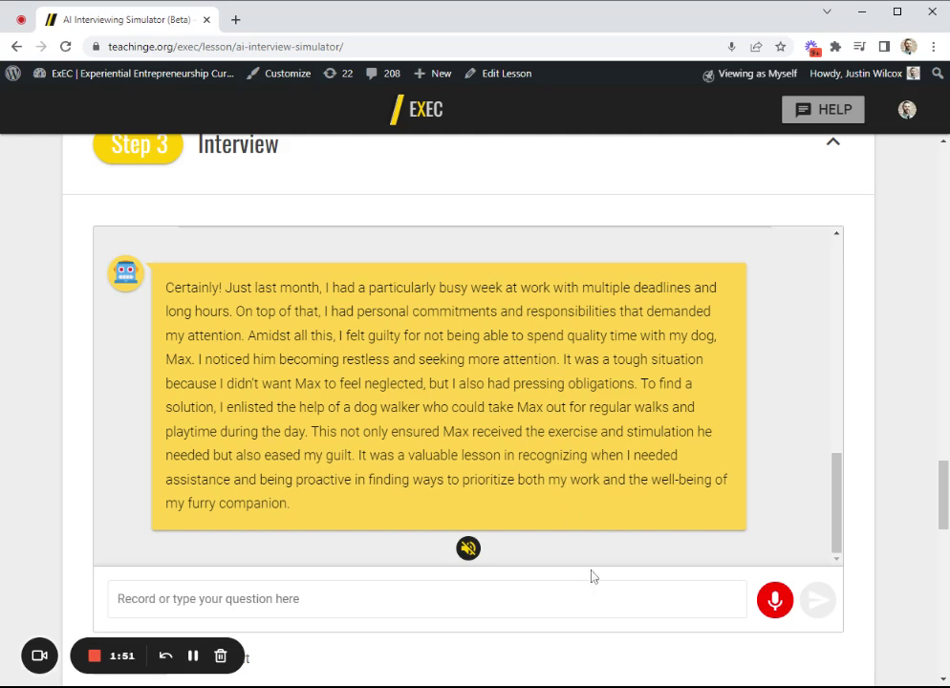
Step: Ask by voice which other emotions come up besides guilt, and whether they would buy a fitness tracker that flags when their dog lacks exercise
{"action": "left_click", "coordinate": [774, 600]}
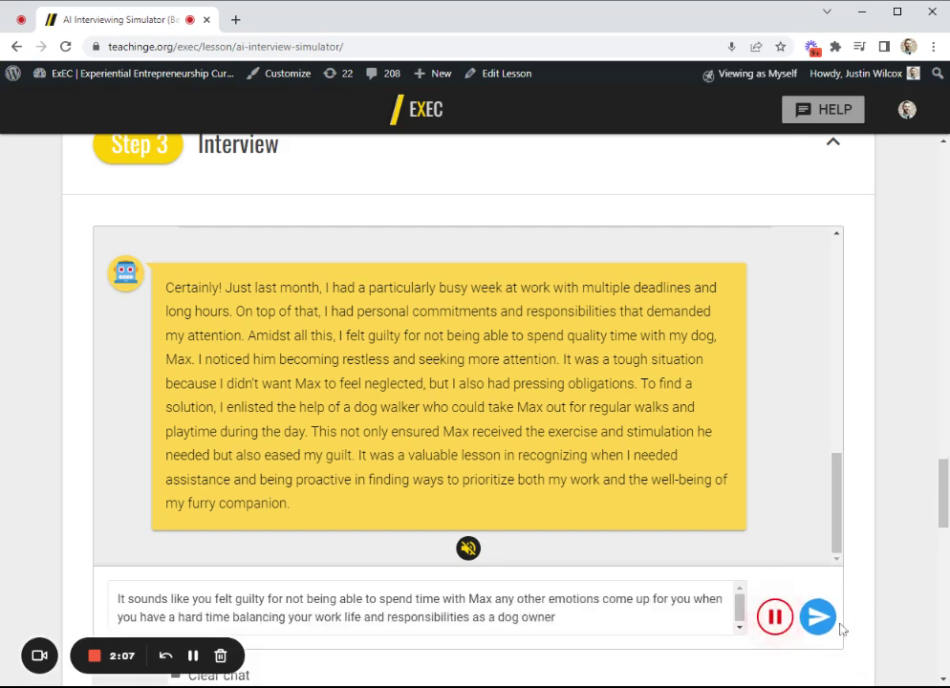
{"action": "left_click", "coordinate": [830, 622]}
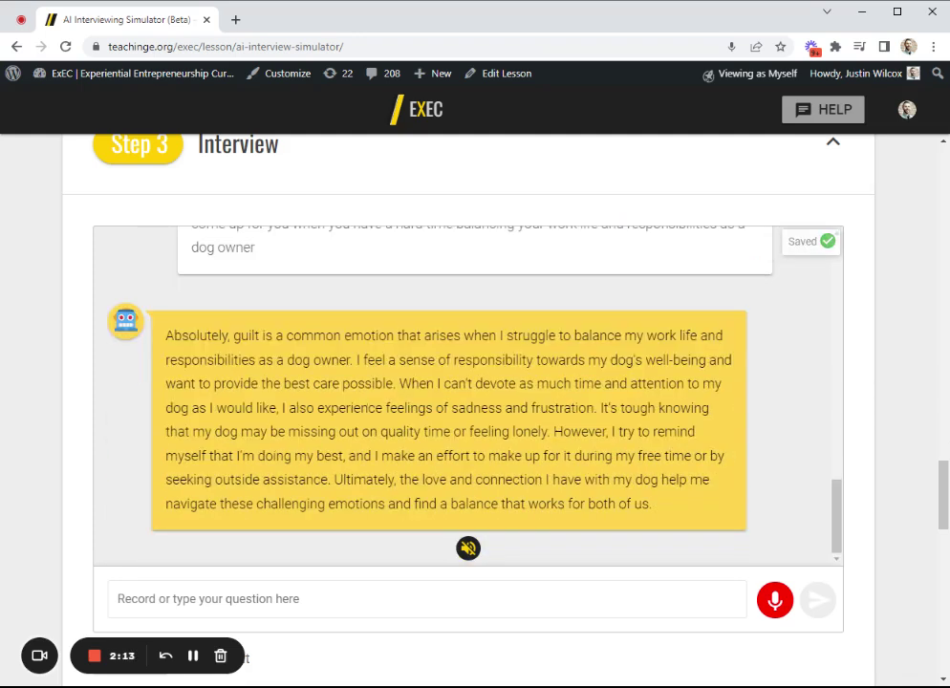
{"action": "left_click", "coordinate": [776, 602]}
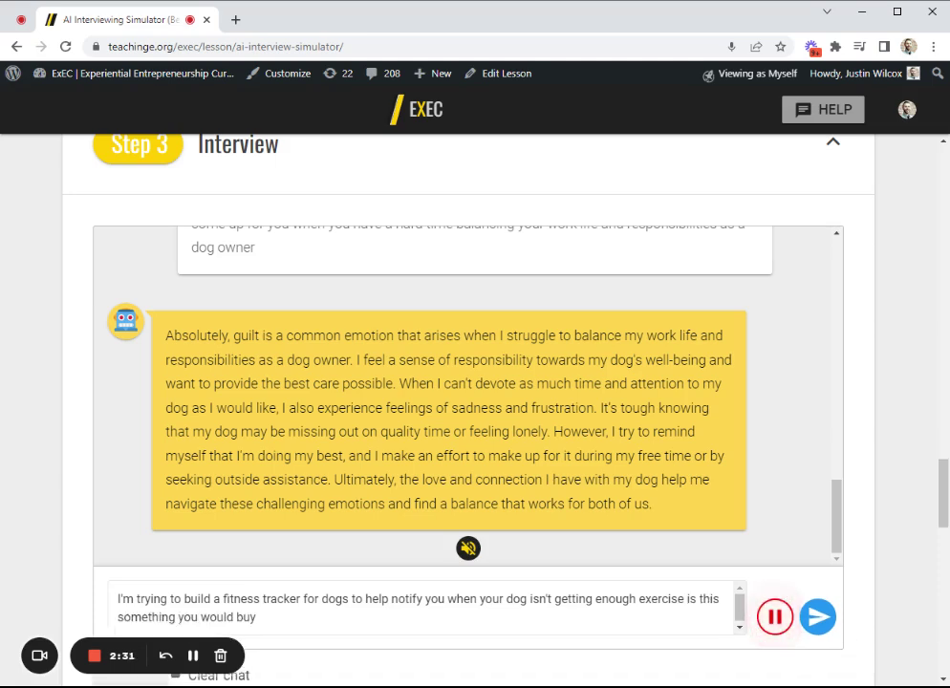
{"action": "left_click", "coordinate": [810, 620]}
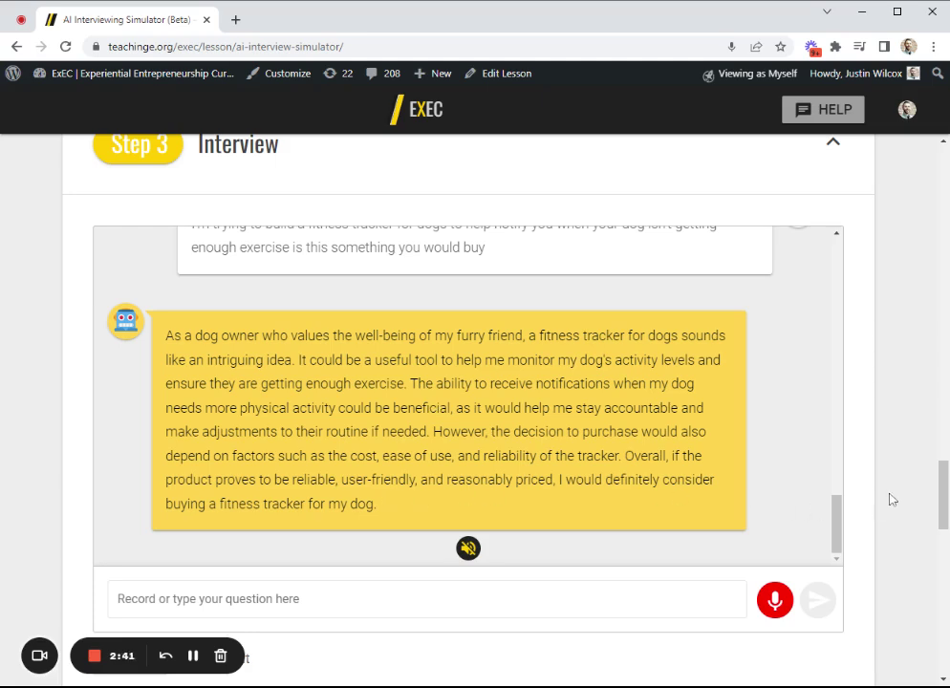
Step: Mark the interview as finished with the "I finished my interview" confirmation
{"action": "scroll", "coordinate": [891, 499], "scroll_direction": "down", "scroll_amount": 1}
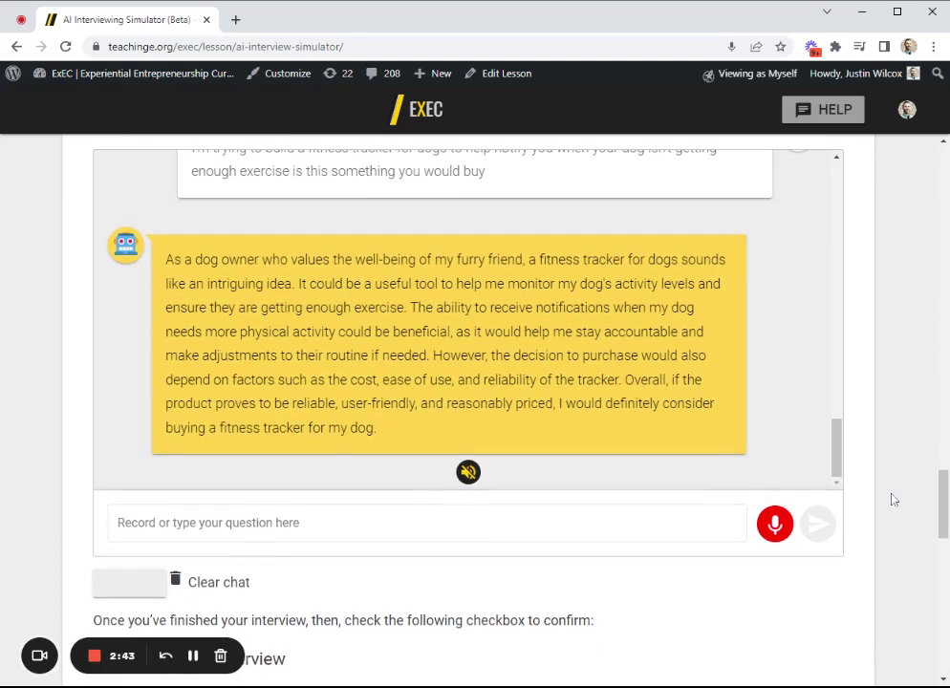
{"action": "scroll", "coordinate": [894, 499], "scroll_direction": "down", "scroll_amount": 2}
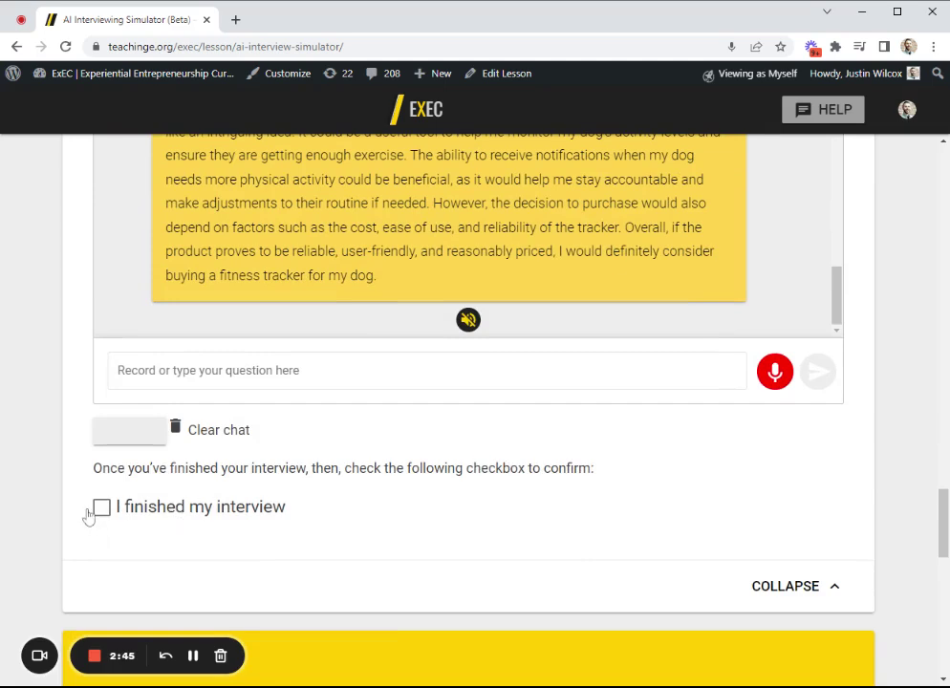
{"action": "left_click", "coordinate": [103, 510]}
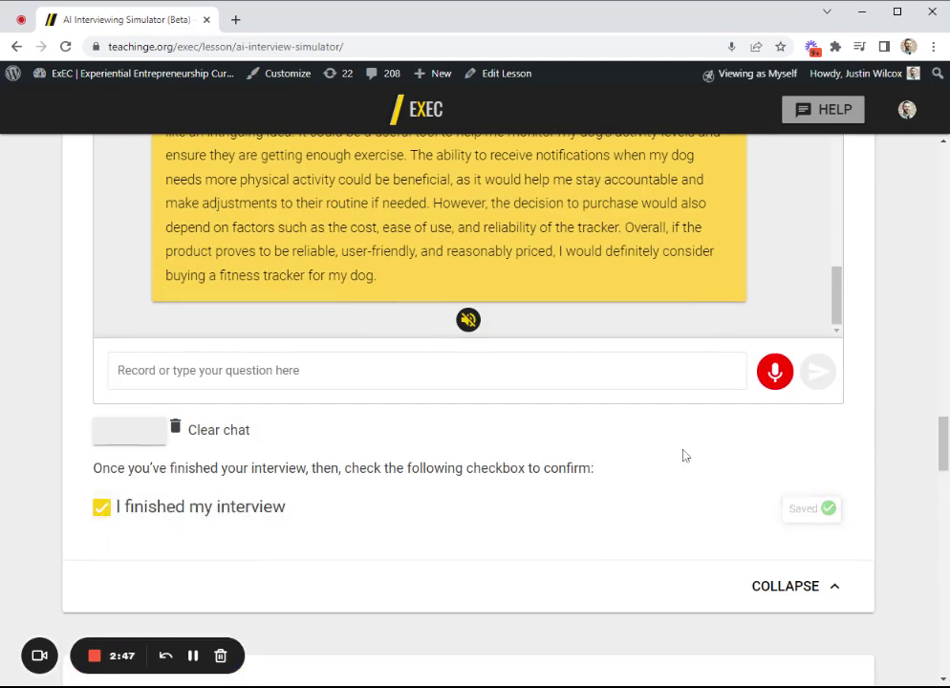
Step: Examine the number-of-questions feedback in the Interview Analysis and compare it with the recommended interviewing questions in Step 2
{"action": "scroll", "coordinate": [682, 454], "scroll_direction": "down", "scroll_amount": 4}
{"action": "scroll", "coordinate": [682, 457], "scroll_direction": "down", "scroll_amount": 2}
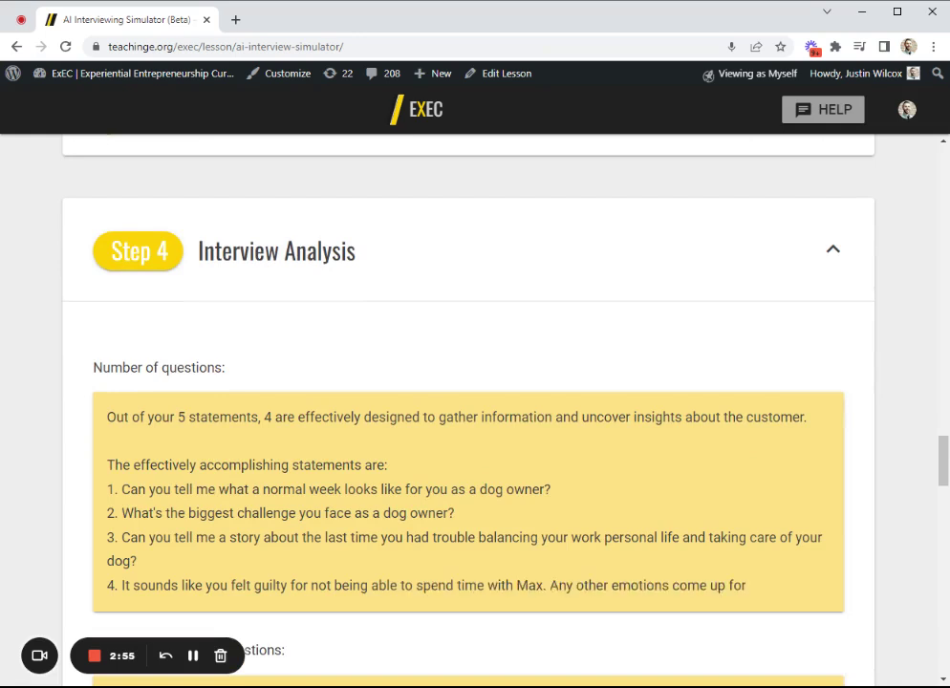
{"action": "left_click_drag", "start_coordinate": [82, 375], "coordinate": [232, 378]}
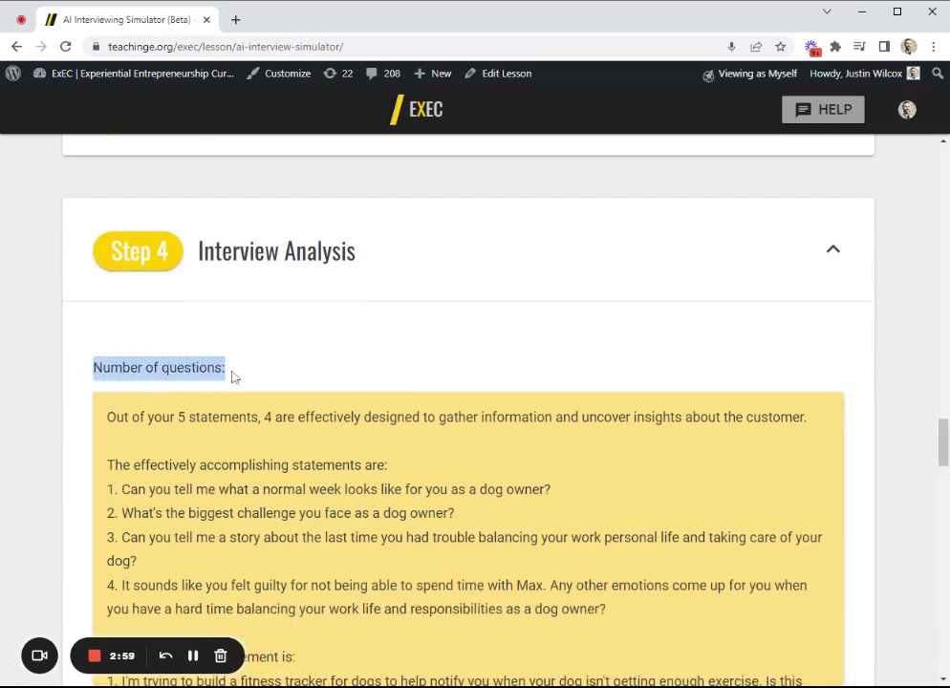
{"action": "scroll", "coordinate": [233, 377], "scroll_direction": "up", "scroll_amount": 15}
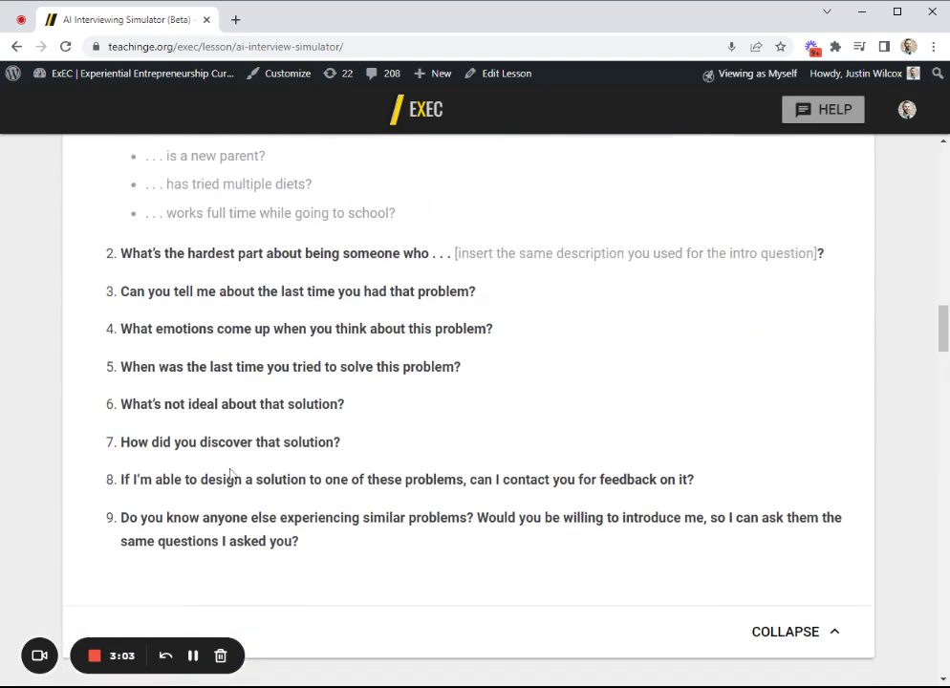
{"action": "scroll", "coordinate": [306, 546], "scroll_direction": "up", "scroll_amount": 1}
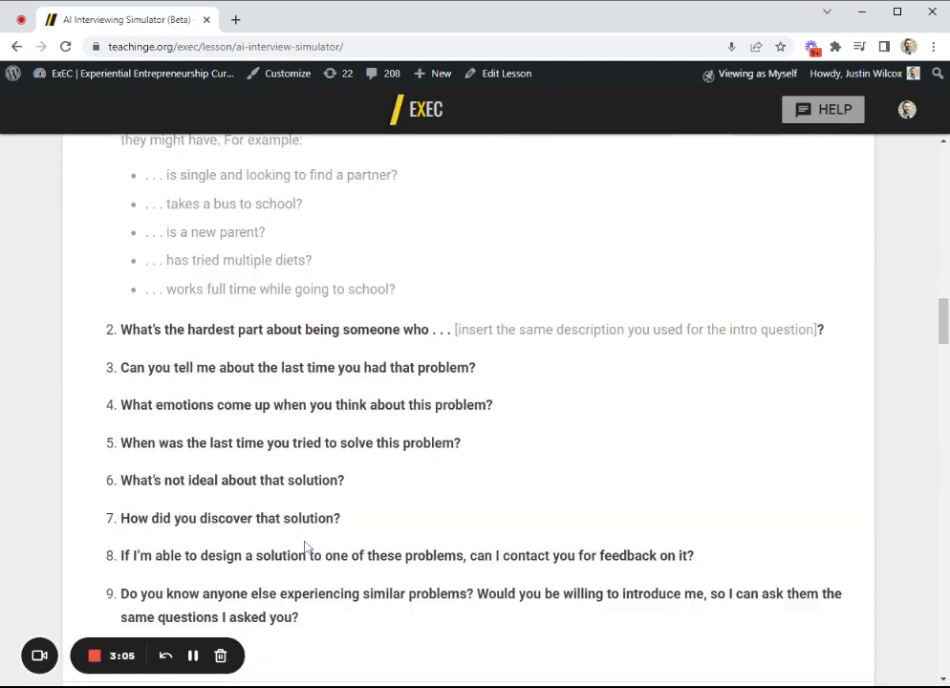
{"action": "scroll", "coordinate": [306, 547], "scroll_direction": "down", "scroll_amount": 1}
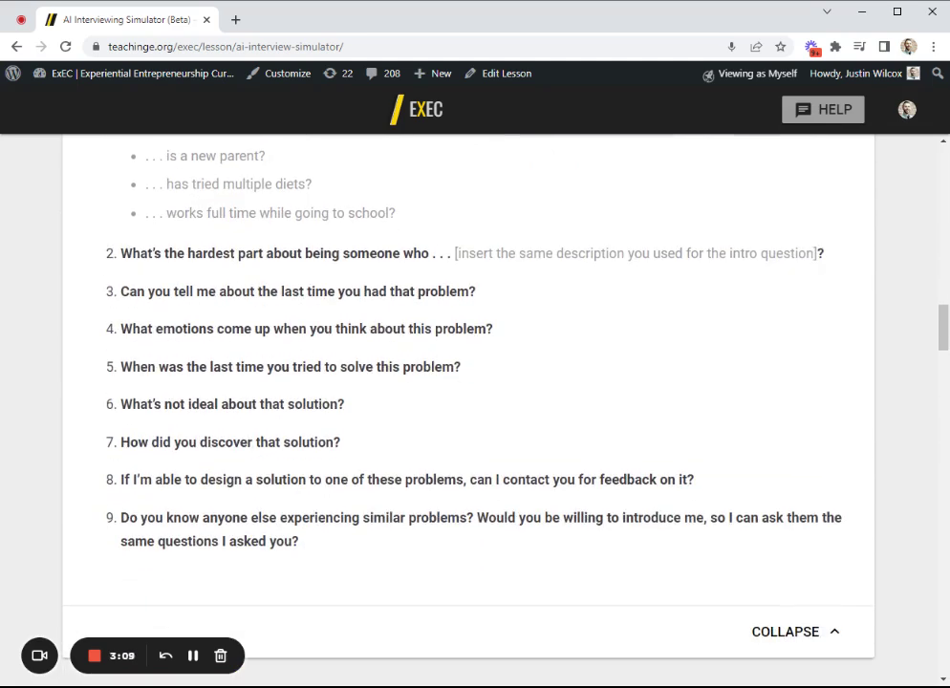
{"action": "scroll", "coordinate": [297, 509], "scroll_direction": "up", "scroll_amount": 3}
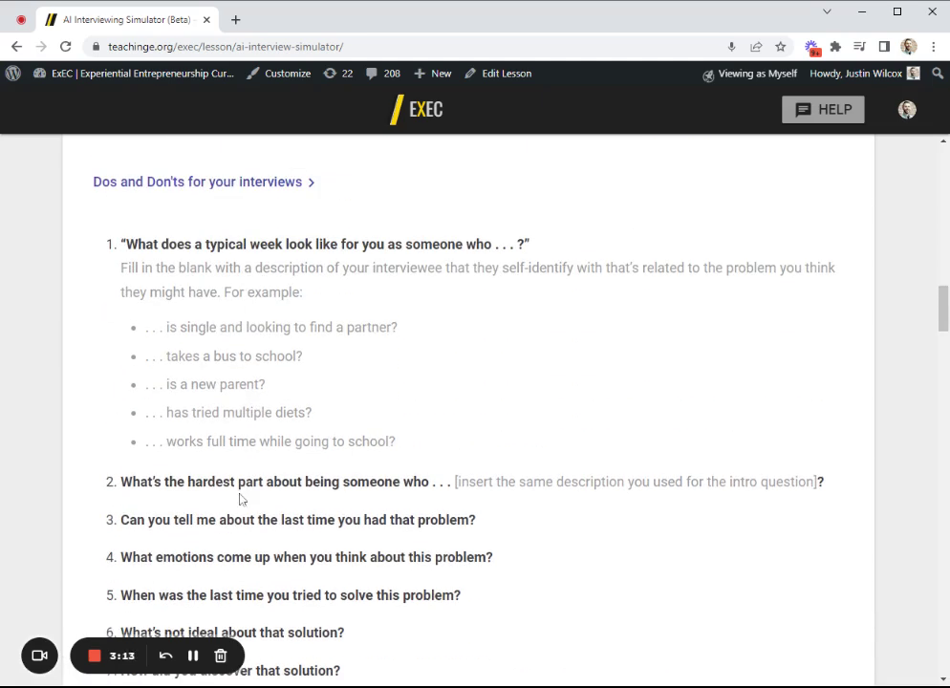
{"action": "scroll", "coordinate": [242, 498], "scroll_direction": "down", "scroll_amount": 2}
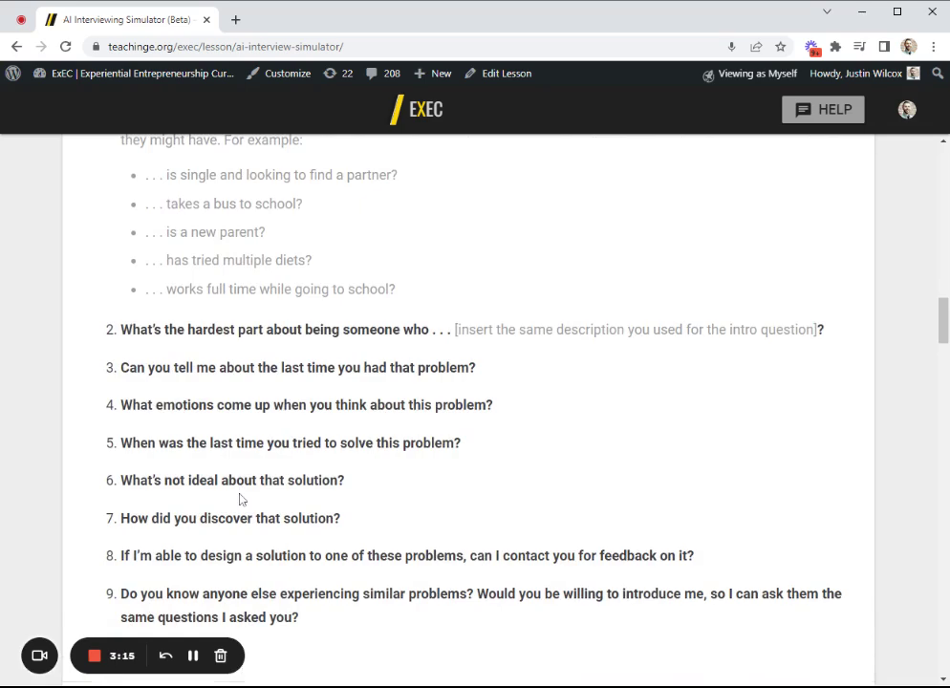
{"action": "scroll", "coordinate": [240, 501], "scroll_direction": "down", "scroll_amount": 10}
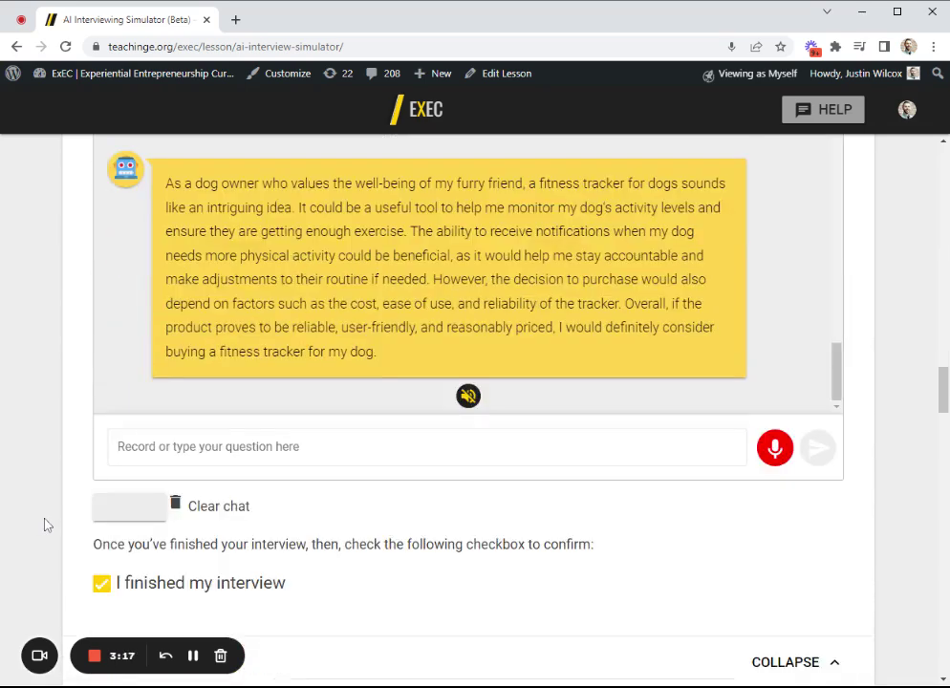
{"action": "scroll", "coordinate": [44, 524], "scroll_direction": "down", "scroll_amount": 7}
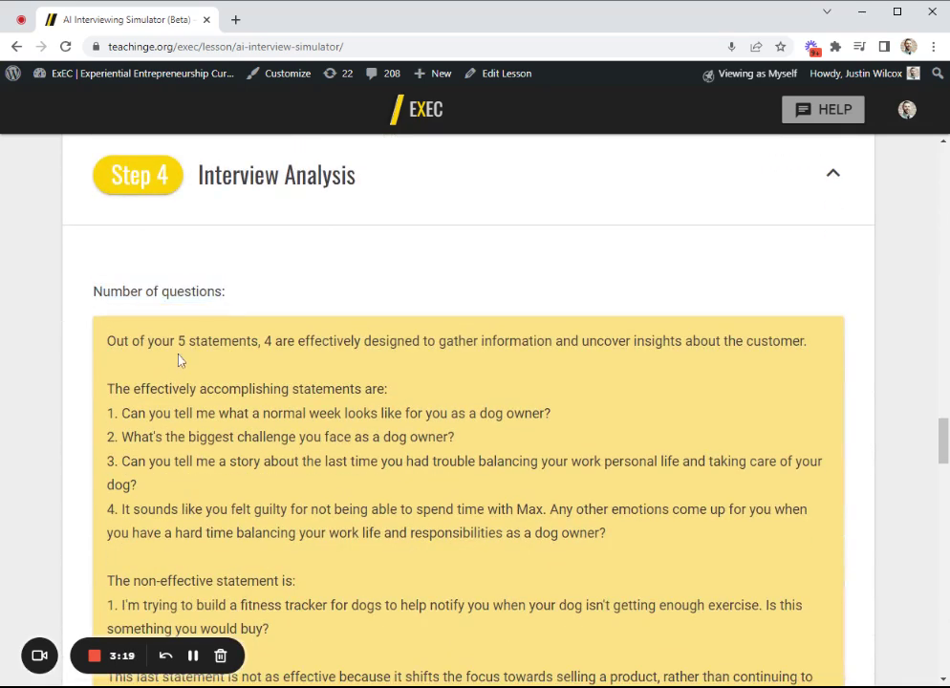
{"action": "left_click_drag", "start_coordinate": [178, 342], "coordinate": [258, 341]}
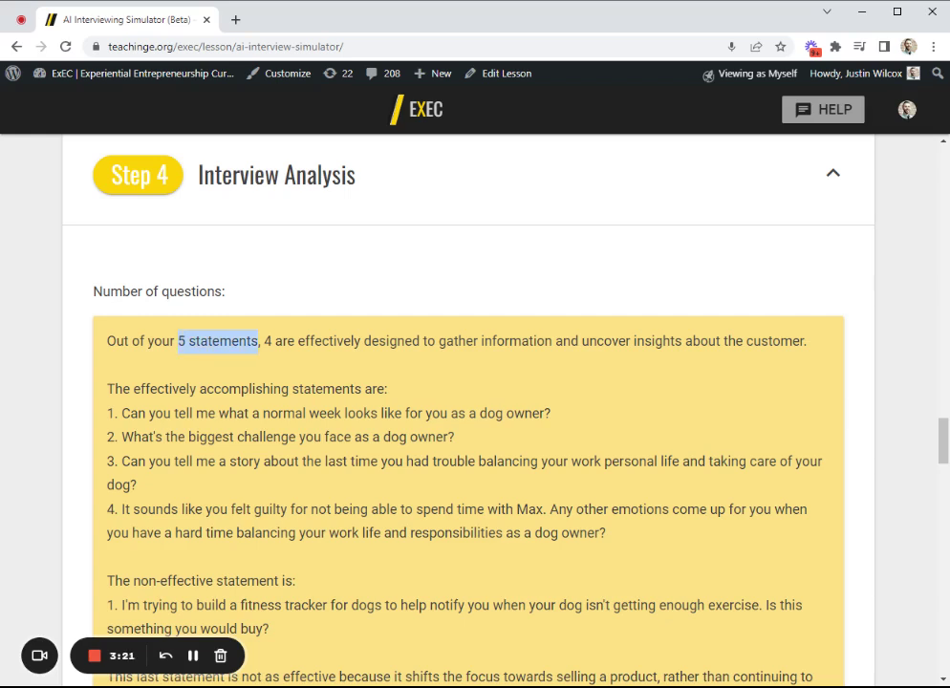
Step: Examine the statements listed as effective in the Number of questions feedback of the Interview Analysis
{"action": "scroll", "coordinate": [174, 407], "scroll_direction": "down", "scroll_amount": 1}
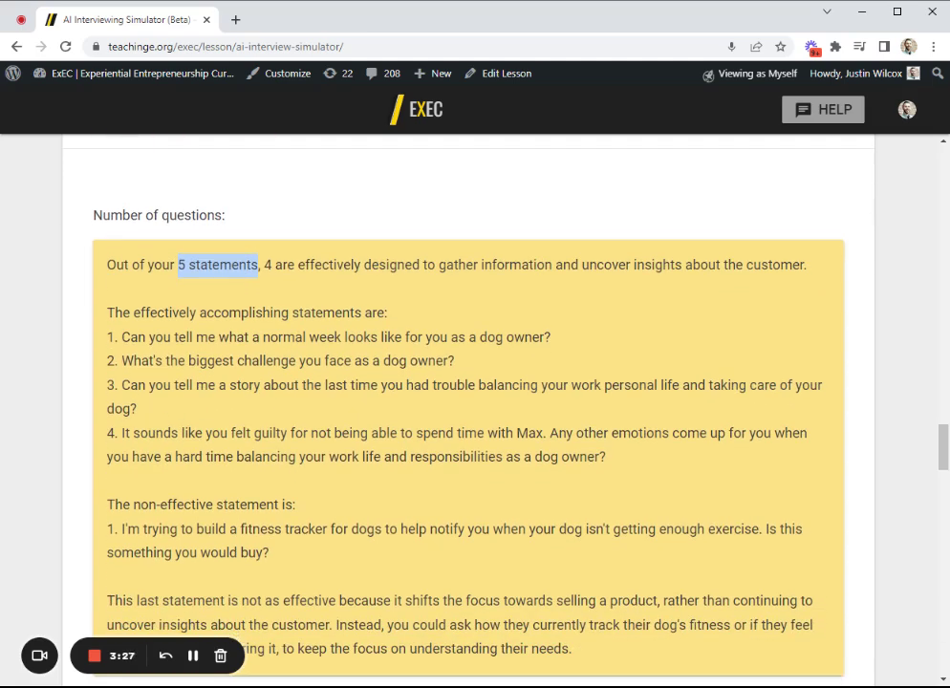
{"action": "left_click_drag", "start_coordinate": [115, 313], "coordinate": [335, 314]}
{"action": "left_click", "coordinate": [188, 329]}
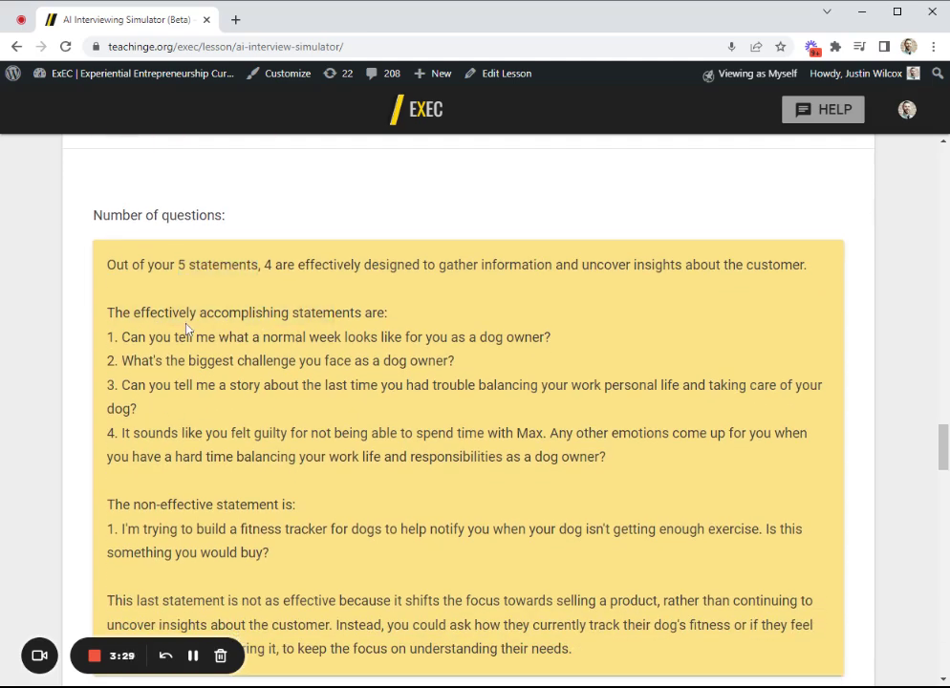
{"action": "left_click_drag", "start_coordinate": [122, 336], "coordinate": [547, 336]}
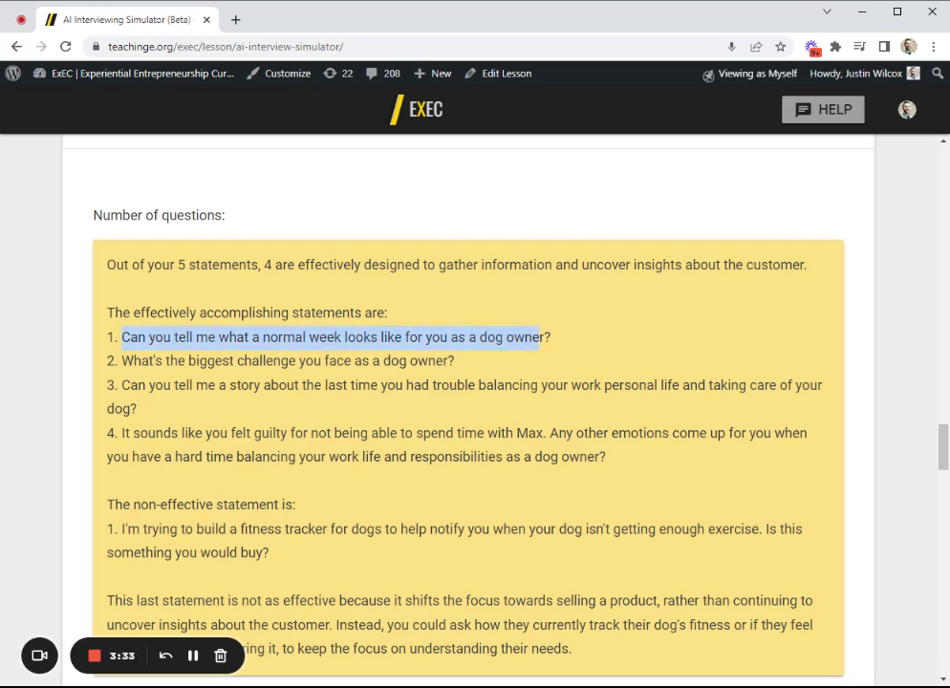
{"action": "left_click_drag", "start_coordinate": [271, 337], "coordinate": [148, 360]}
{"action": "left_click", "coordinate": [346, 354]}
Step: Read the non-effective statement about the dog fitness tracker and the explanation and alternative suggested for it
{"action": "scroll", "coordinate": [346, 415], "scroll_direction": "down", "scroll_amount": 2}
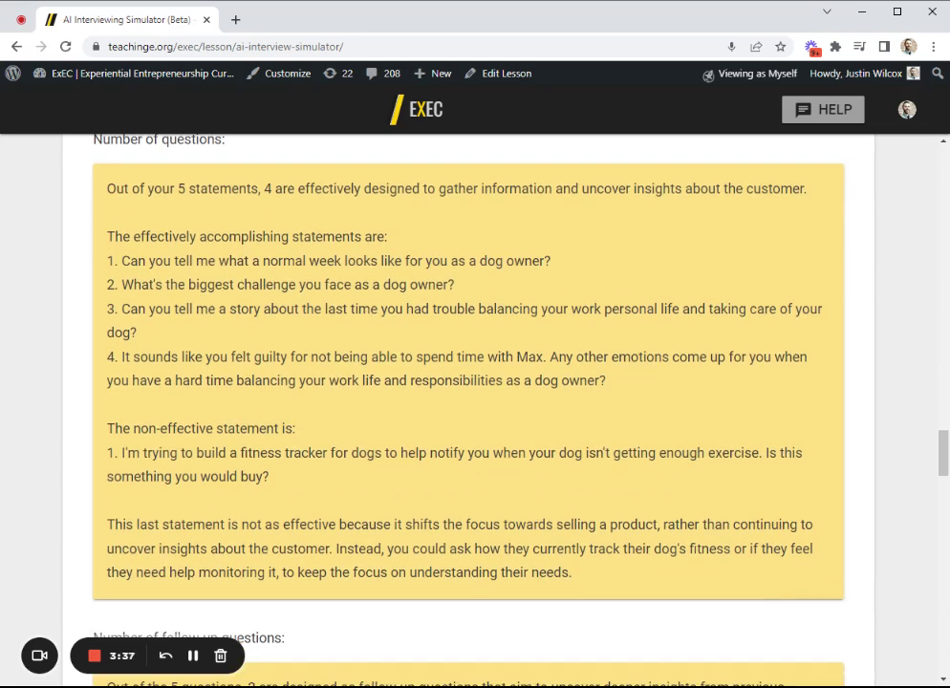
{"action": "left_click_drag", "start_coordinate": [106, 428], "coordinate": [308, 434]}
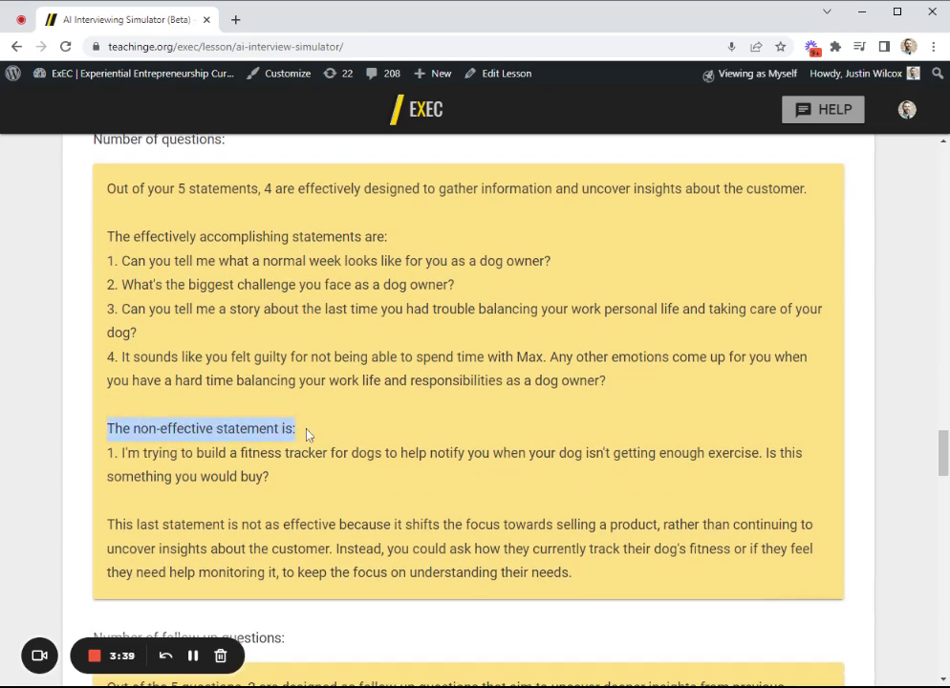
{"action": "left_click", "coordinate": [308, 435]}
{"action": "left_click_drag", "start_coordinate": [128, 453], "coordinate": [400, 453]}
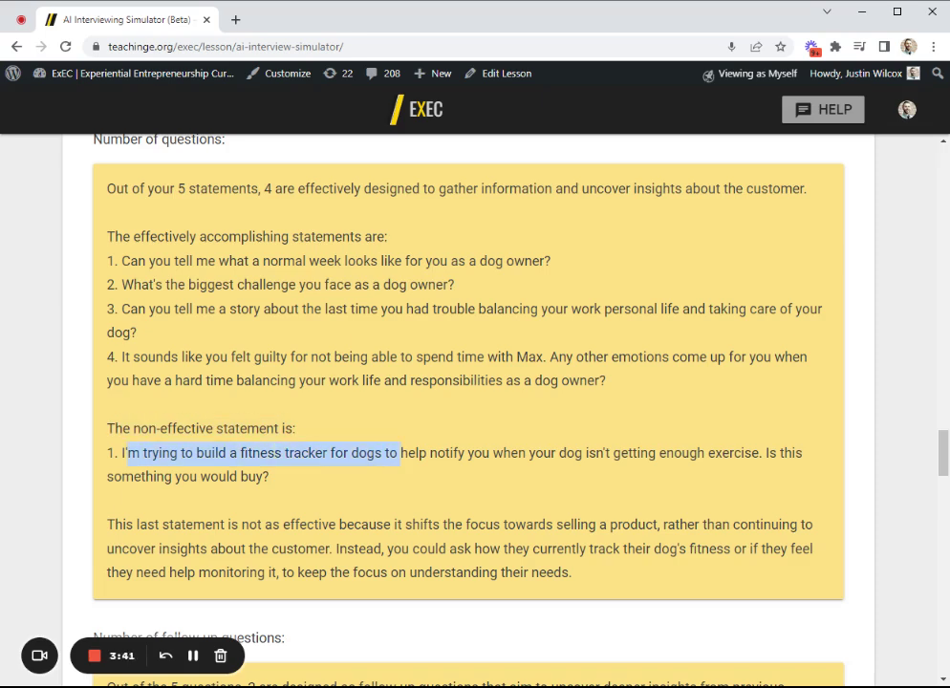
{"action": "left_click", "coordinate": [383, 477]}
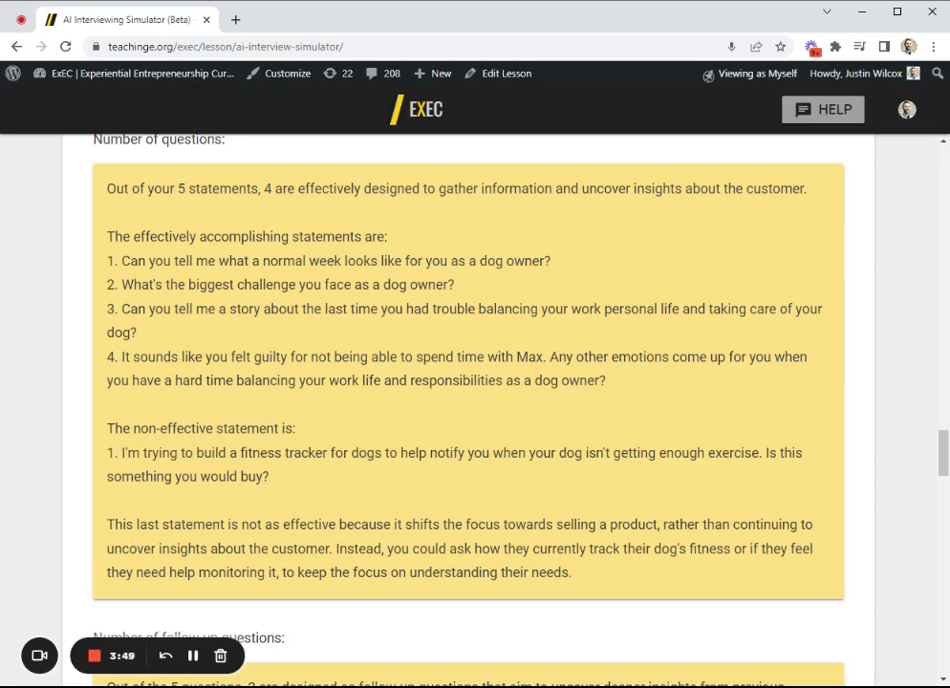
{"action": "left_click_drag", "start_coordinate": [107, 525], "coordinate": [615, 562]}
{"action": "left_click", "coordinate": [615, 564]}
Step: Review the Number of follow-up questions feedback, checking which interview questions it classes as follow-ups
{"action": "scroll", "coordinate": [298, 377], "scroll_direction": "down", "scroll_amount": 4}
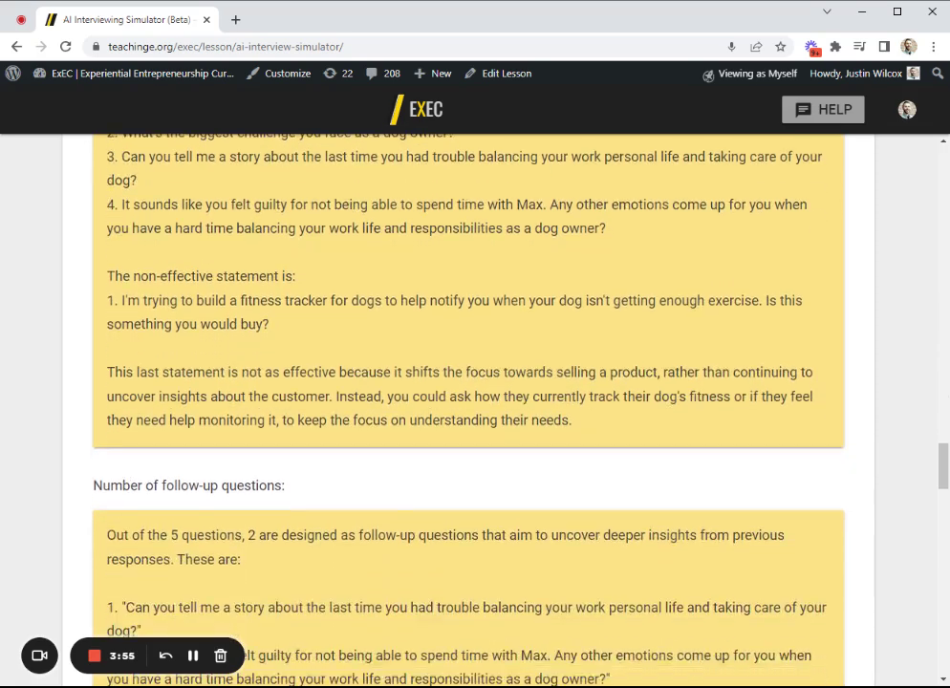
{"action": "left_click_drag", "start_coordinate": [304, 411], "coordinate": [94, 411]}
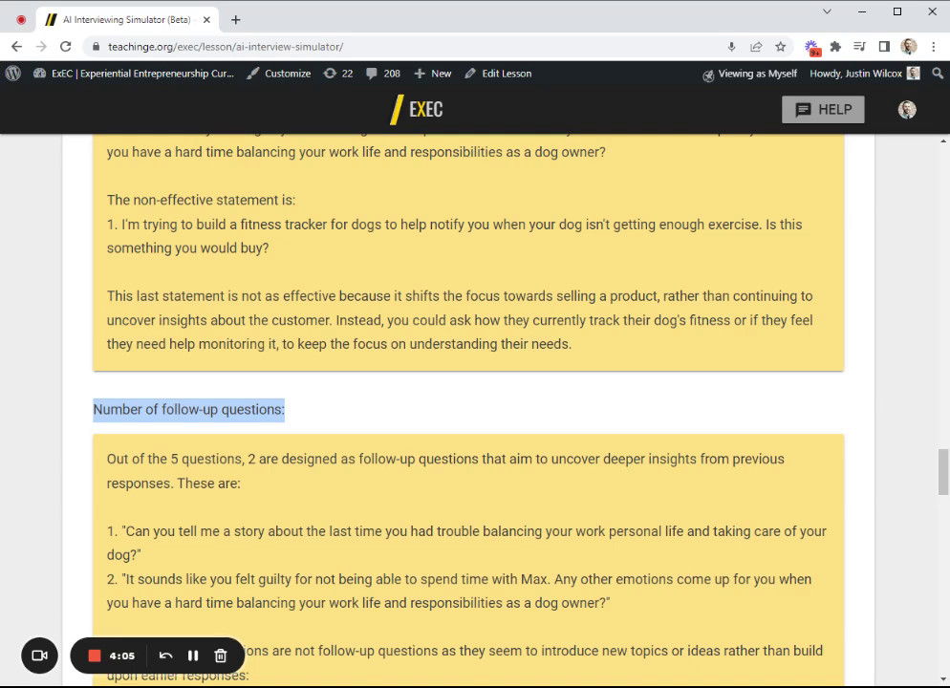
{"action": "scroll", "coordinate": [227, 405], "scroll_direction": "down", "scroll_amount": 3}
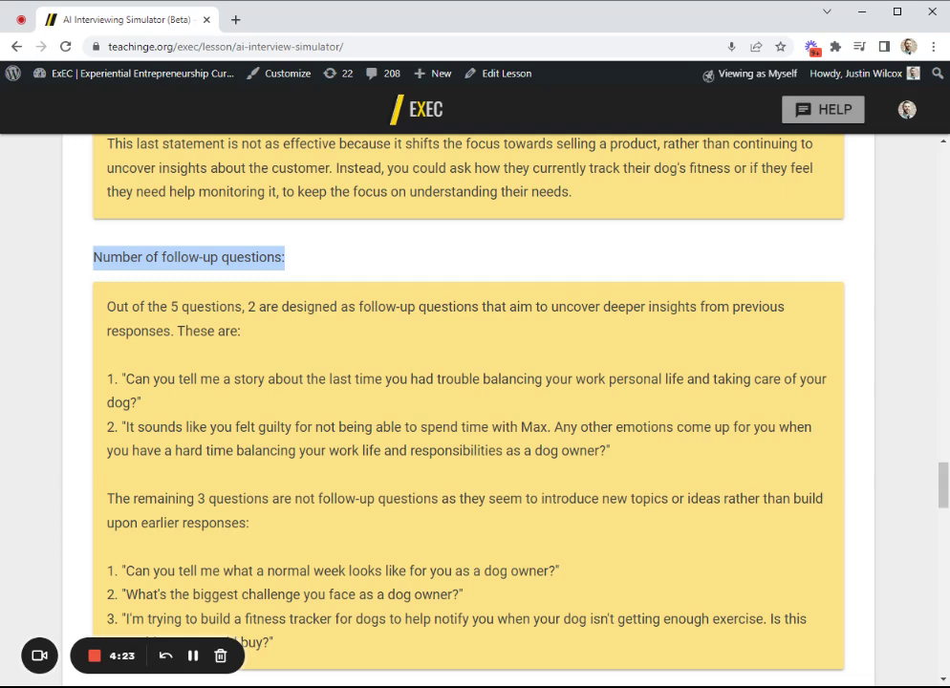
{"action": "left_click_drag", "start_coordinate": [125, 379], "coordinate": [195, 407]}
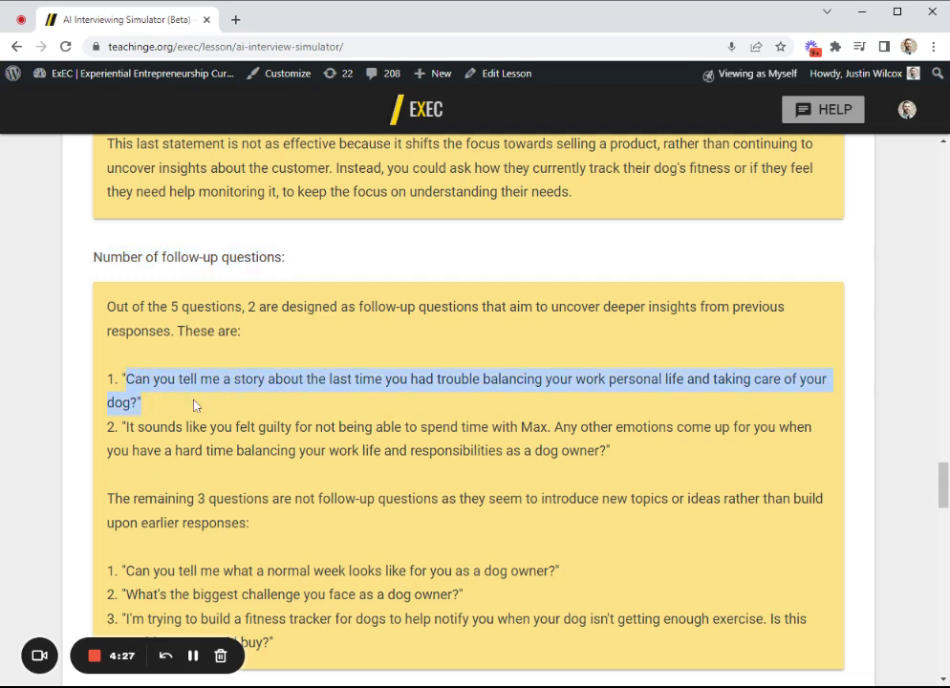
{"action": "left_click", "coordinate": [207, 415]}
{"action": "scroll", "coordinate": [224, 594], "scroll_direction": "down", "scroll_amount": 1}
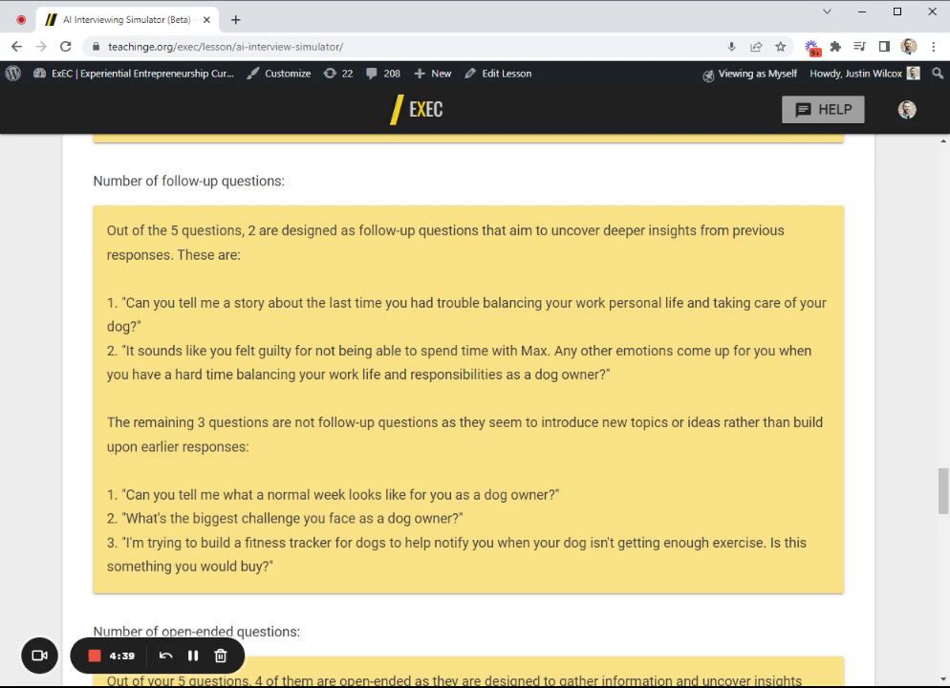
Step: Review the Number of open-ended questions feedback, including its explanation of the fitness tracker question
{"action": "scroll", "coordinate": [253, 357], "scroll_direction": "down", "scroll_amount": 3}
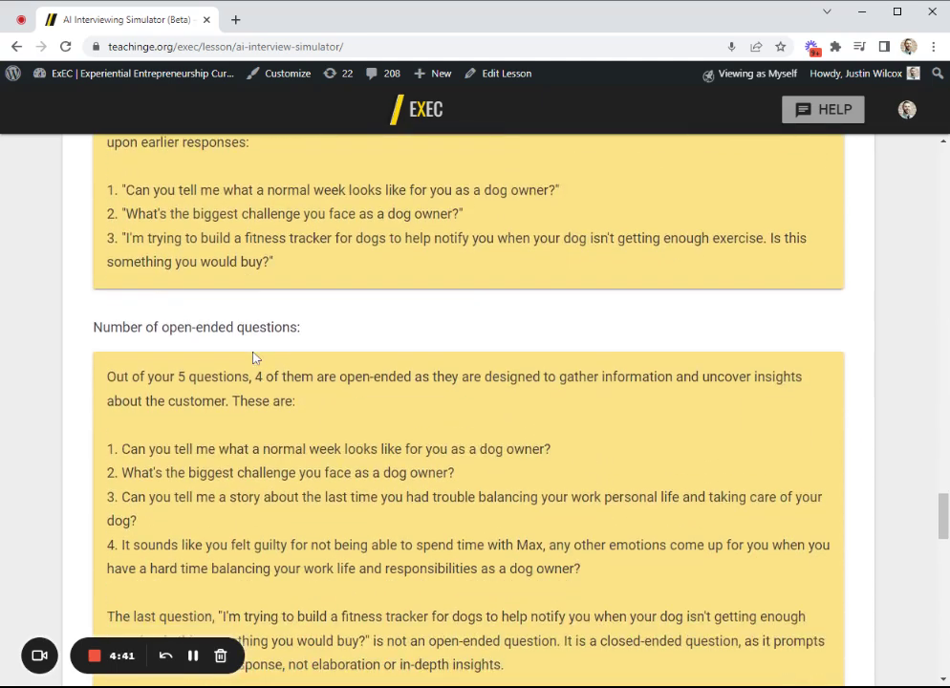
{"action": "scroll", "coordinate": [253, 358], "scroll_direction": "down", "scroll_amount": 1}
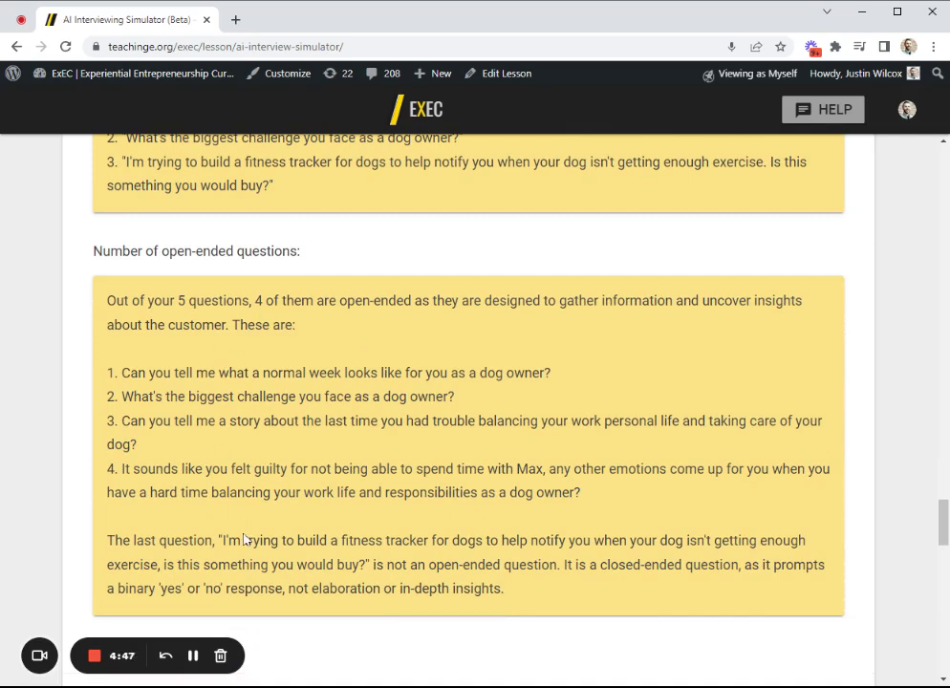
{"action": "left_click_drag", "start_coordinate": [220, 540], "coordinate": [352, 565]}
{"action": "left_click", "coordinate": [352, 565]}
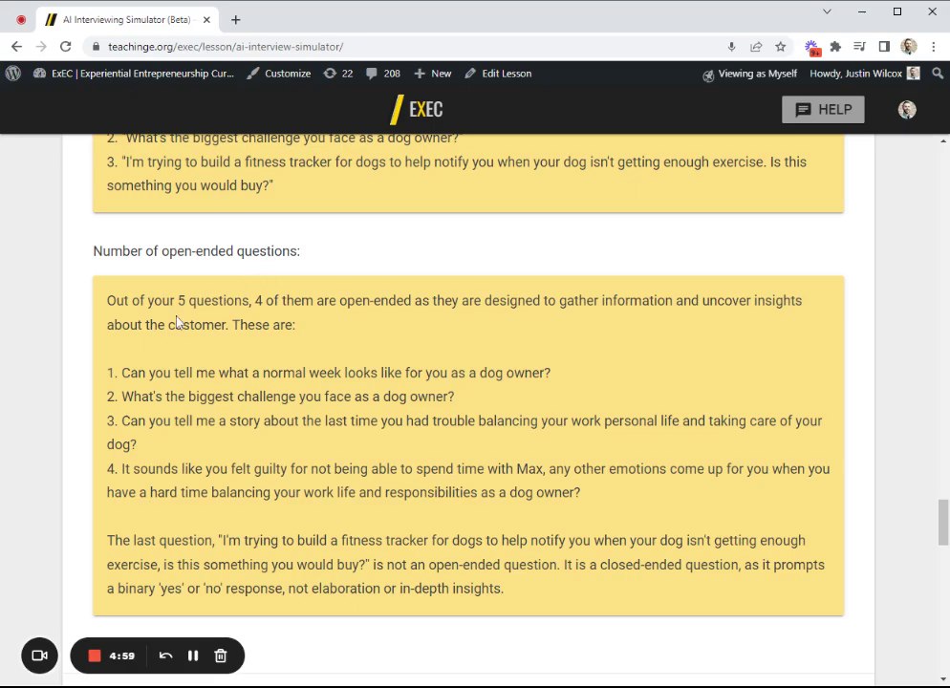
Step: Revisit the Step 3 interview chat to look at the fitness tracker question and the simulated customer's answer
{"action": "scroll", "coordinate": [91, 369], "scroll_direction": "up", "scroll_amount": 10}
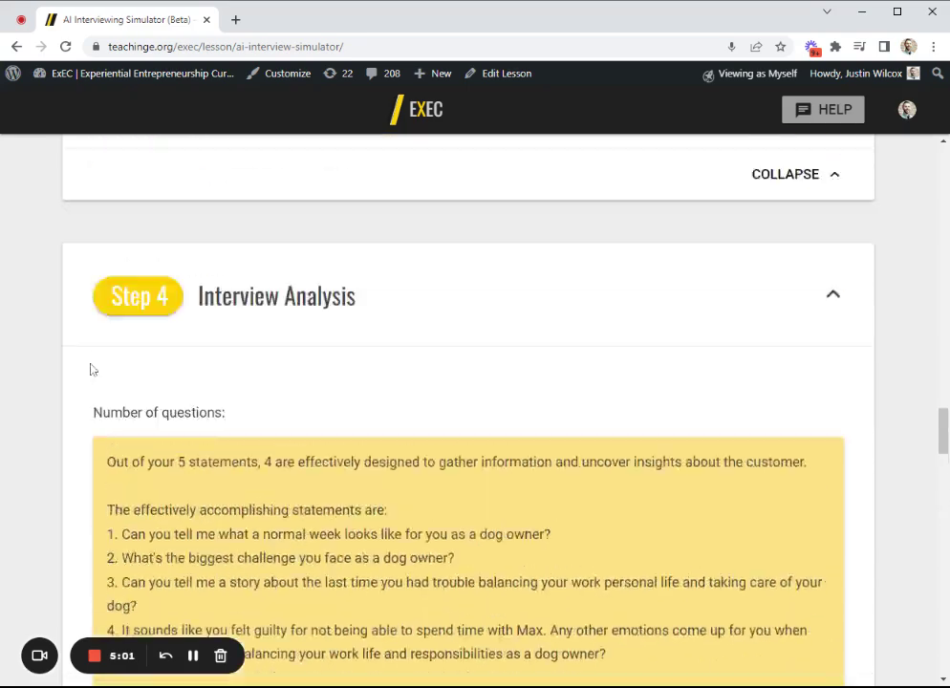
{"action": "scroll", "coordinate": [250, 377], "scroll_direction": "up", "scroll_amount": 8}
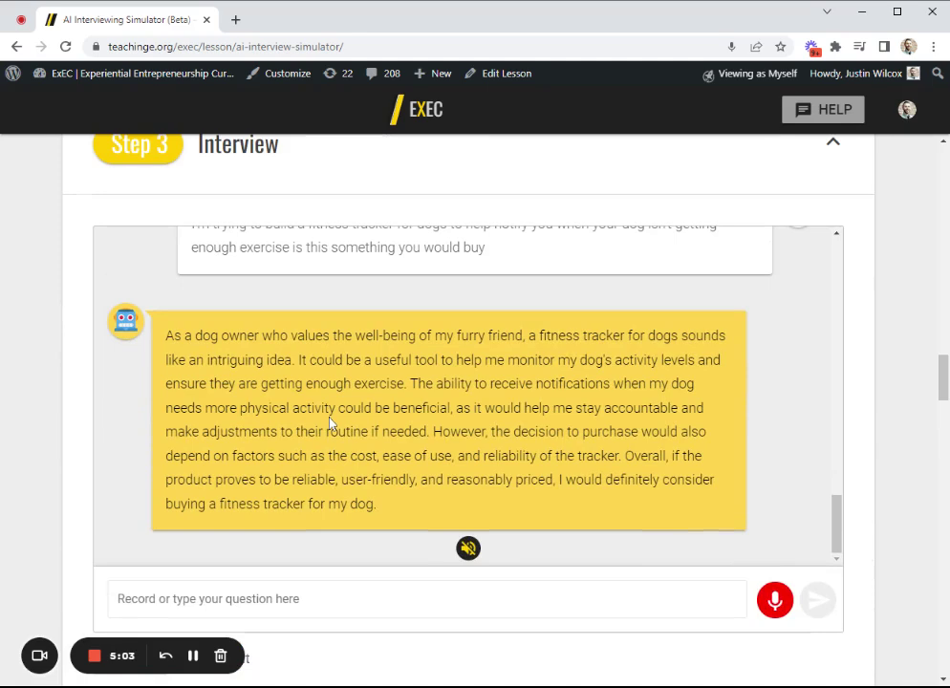
{"action": "scroll", "coordinate": [329, 424], "scroll_direction": "up", "scroll_amount": 1}
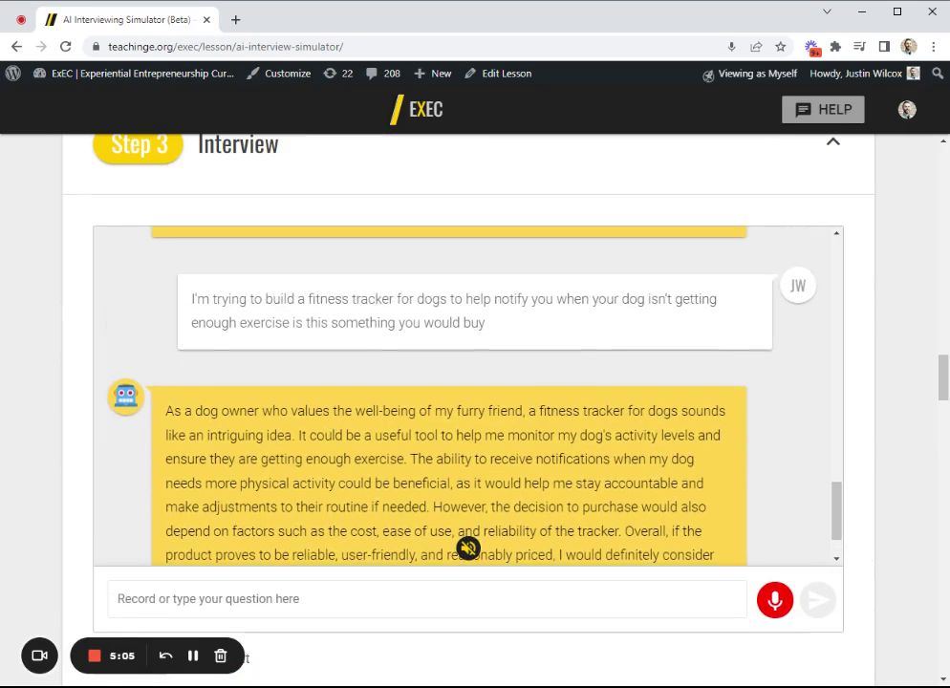
{"action": "scroll", "coordinate": [329, 424], "scroll_direction": "down", "scroll_amount": 1}
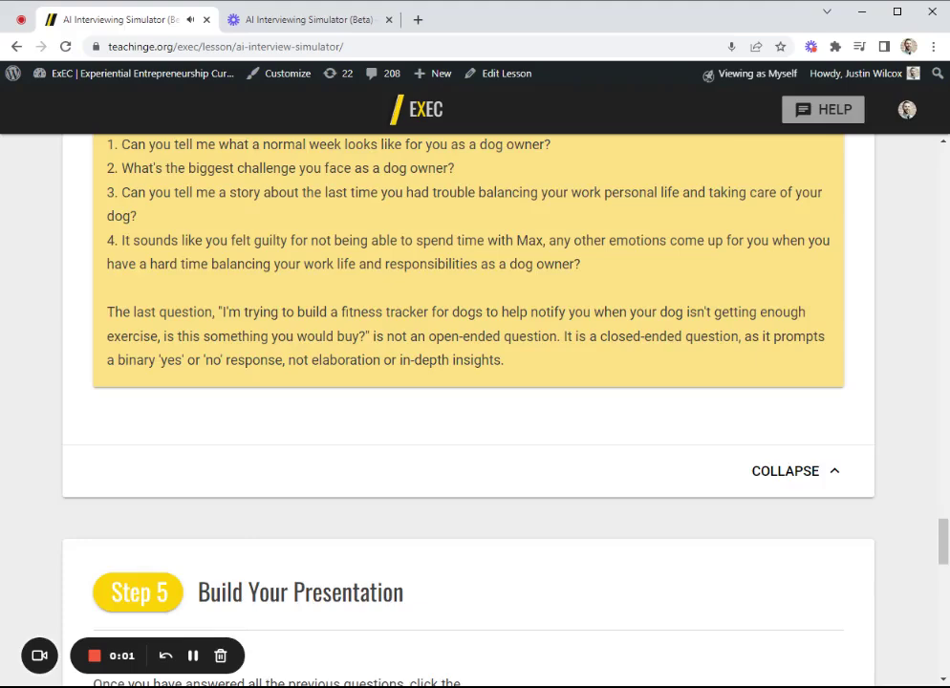
Step: Update the slide presentation in Step 5, Build Your Presentation, with the assignment answers
{"action": "scroll", "coordinate": [57, 466], "scroll_direction": "down", "scroll_amount": 1}
{"action": "scroll", "coordinate": [58, 465], "scroll_direction": "down", "scroll_amount": 3}
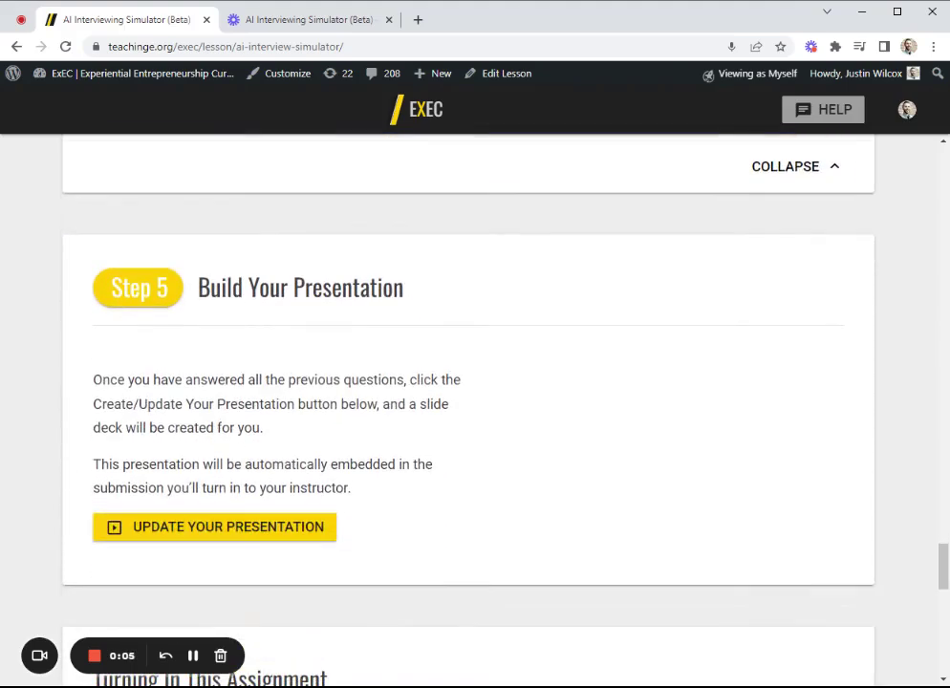
{"action": "left_click", "coordinate": [193, 536]}
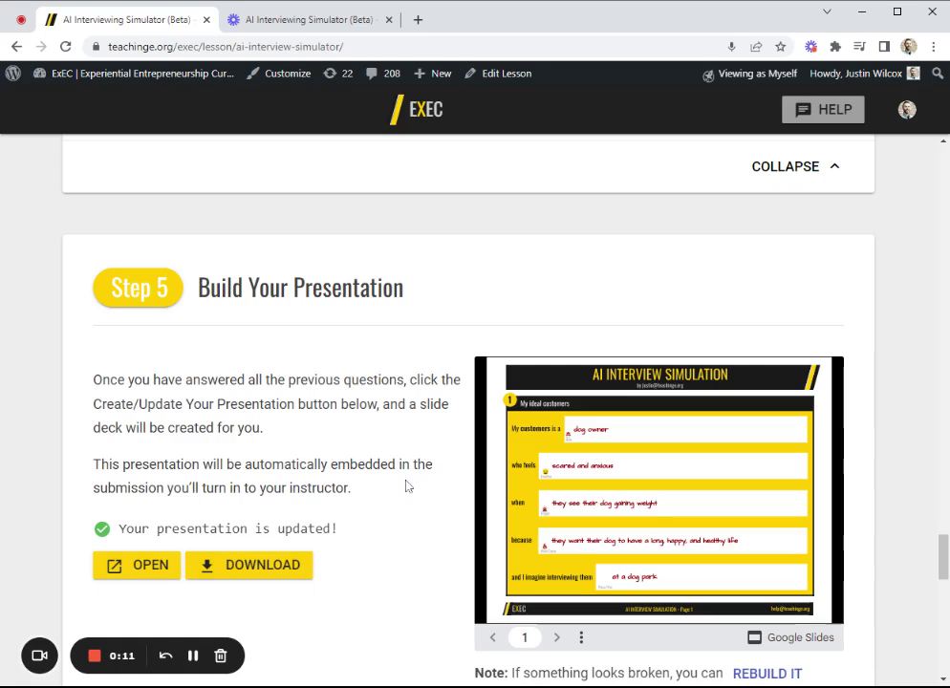
Step: Copy the submission URL under Turning In This Assignment and open the submission page in a new browser tab
{"action": "scroll", "coordinate": [488, 474], "scroll_direction": "down", "scroll_amount": 5}
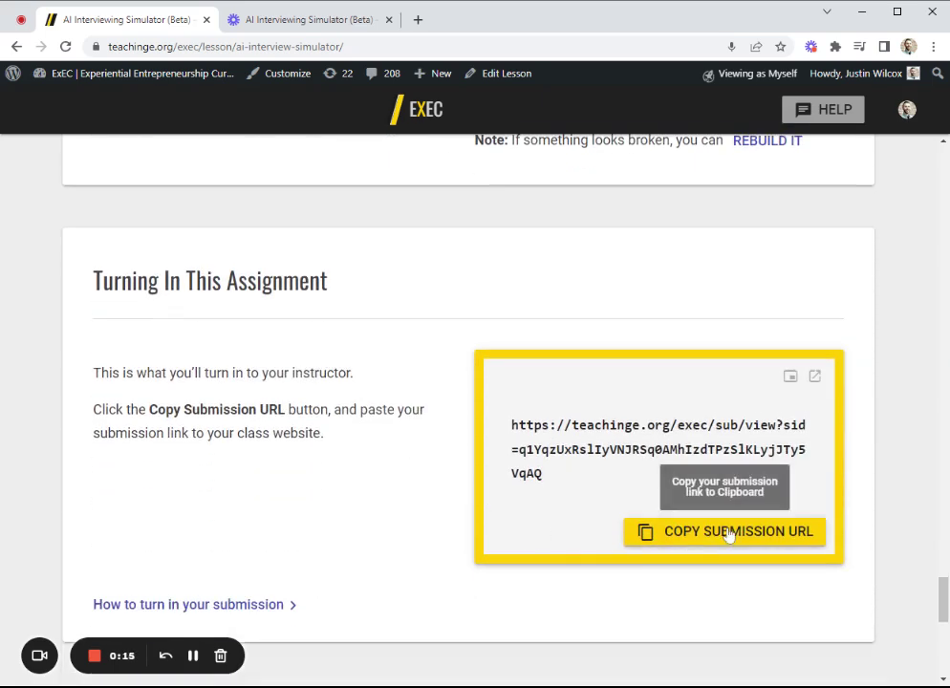
{"action": "left_click", "coordinate": [726, 535]}
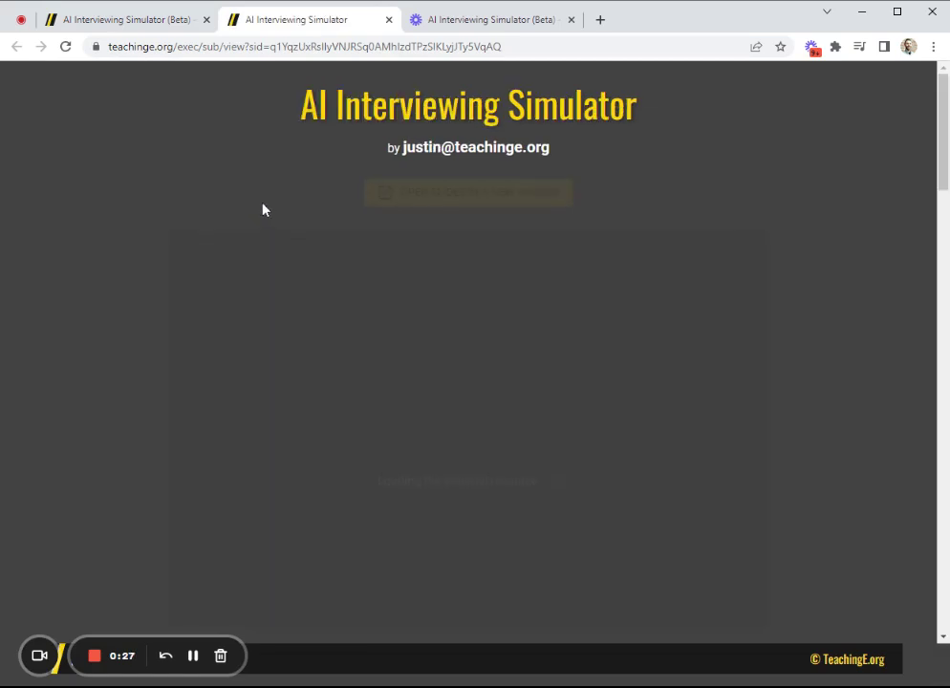
Step: Look over the ideal-customer slide and the full interview transcript on the submission page
{"action": "scroll", "coordinate": [127, 265], "scroll_direction": "down", "scroll_amount": 2}
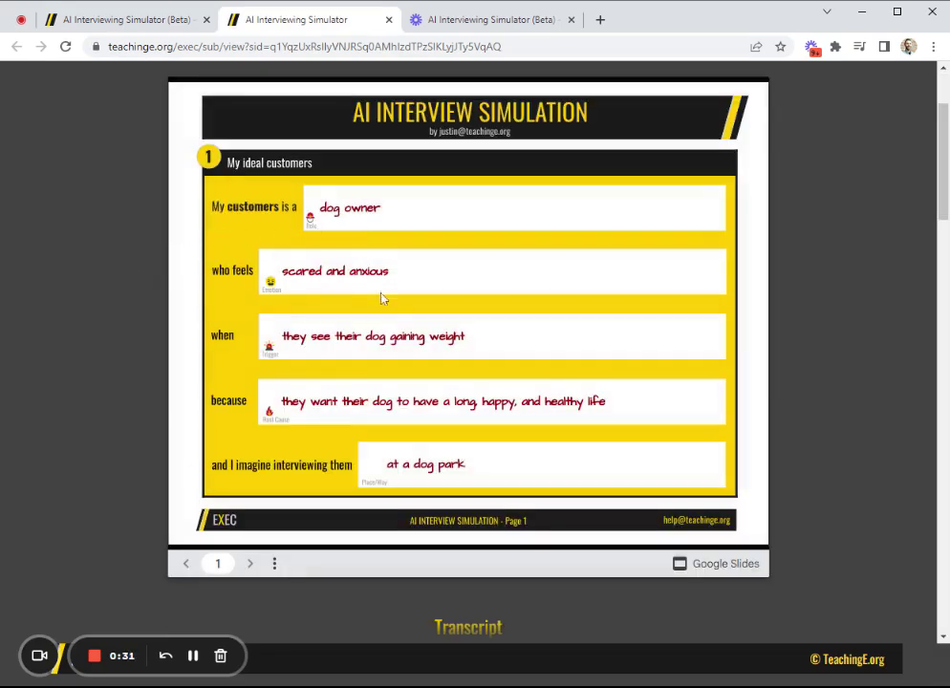
{"action": "scroll", "coordinate": [89, 360], "scroll_direction": "down", "scroll_amount": 3}
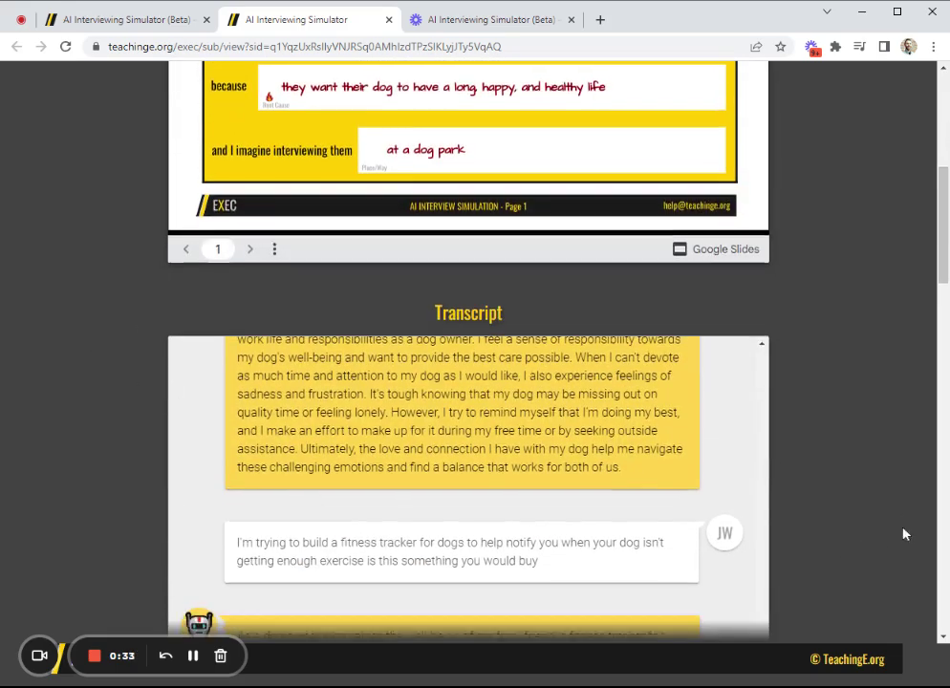
{"action": "scroll", "coordinate": [773, 445], "scroll_direction": "down", "scroll_amount": 4}
{"action": "scroll", "coordinate": [752, 272], "scroll_direction": "up", "scroll_amount": 5}
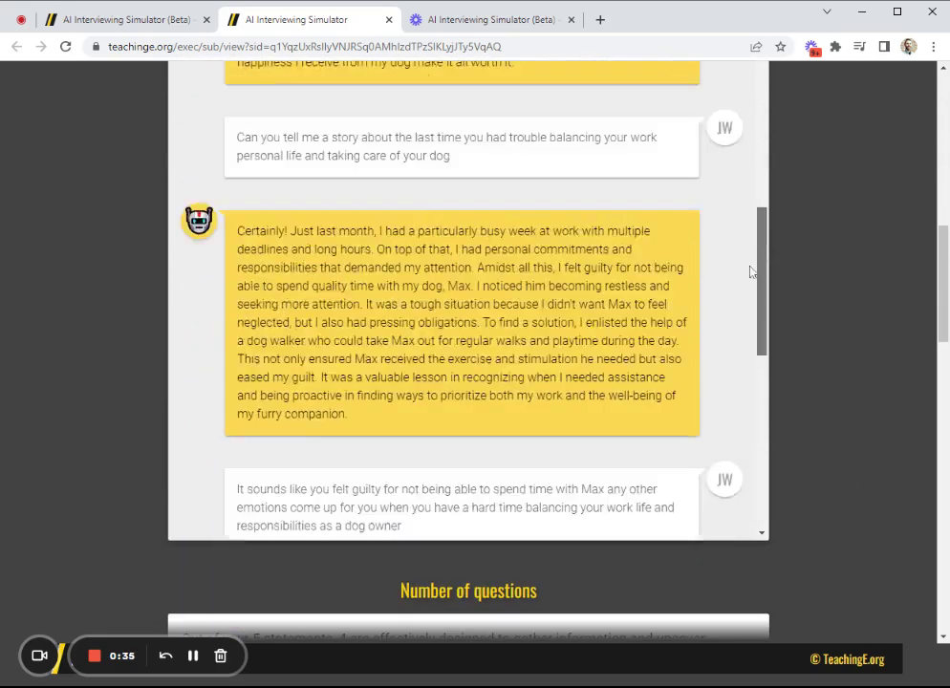
{"action": "scroll", "coordinate": [753, 273], "scroll_direction": "up", "scroll_amount": 5}
{"action": "scroll", "coordinate": [751, 191], "scroll_direction": "down", "scroll_amount": 10}
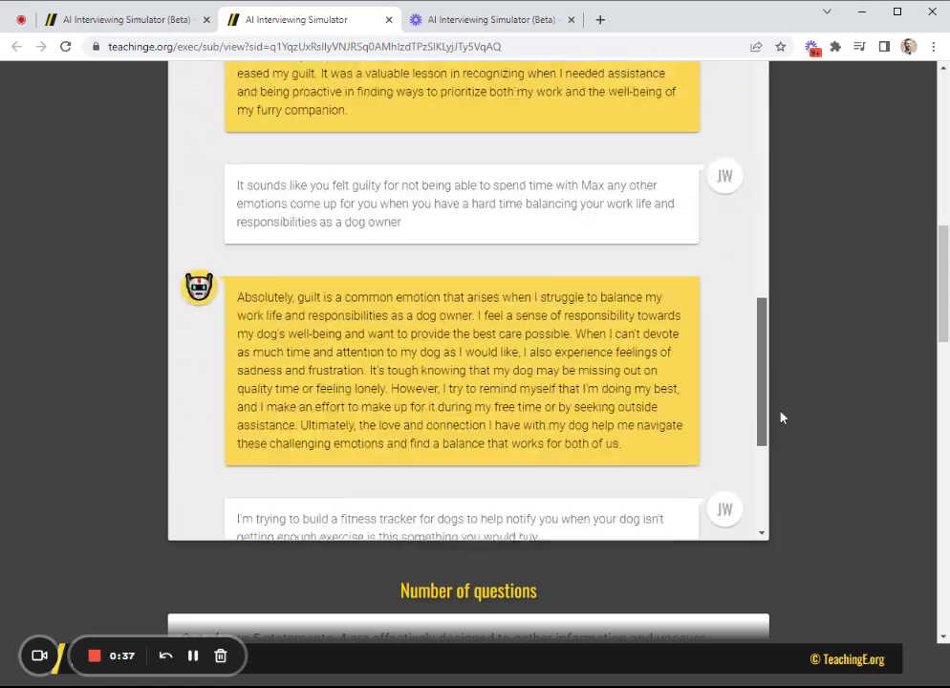
Step: Review the submission's feedback on number of questions, follow-up questions and open-ended questions, and return to the page's beginning
{"action": "scroll", "coordinate": [822, 507], "scroll_direction": "down", "scroll_amount": 3}
{"action": "scroll", "coordinate": [841, 473], "scroll_direction": "down", "scroll_amount": 3}
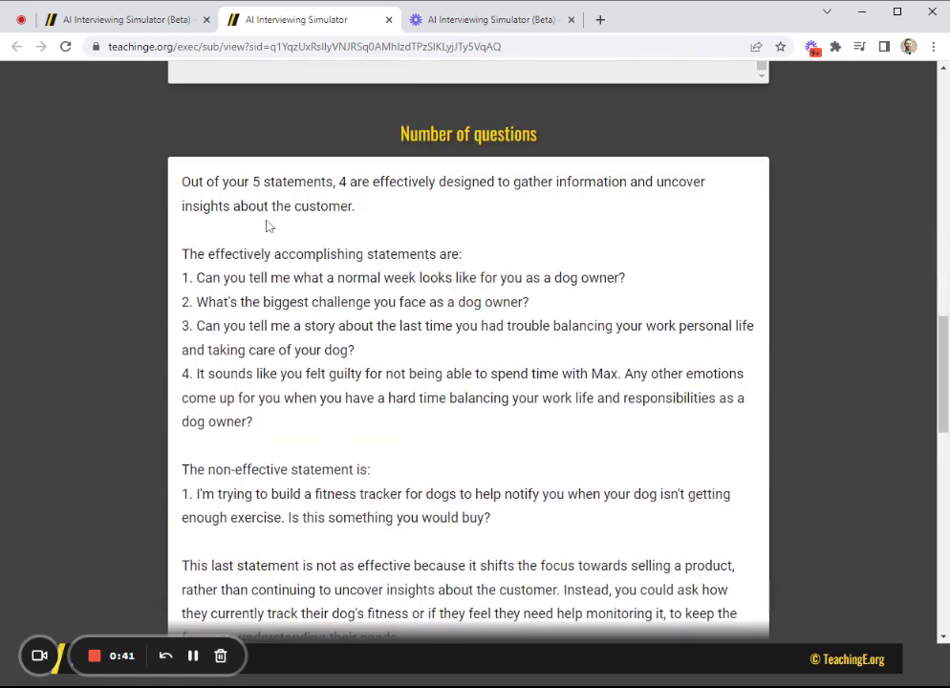
{"action": "scroll", "coordinate": [263, 315], "scroll_direction": "down", "scroll_amount": 5}
{"action": "scroll", "coordinate": [440, 382], "scroll_direction": "down", "scroll_amount": 3}
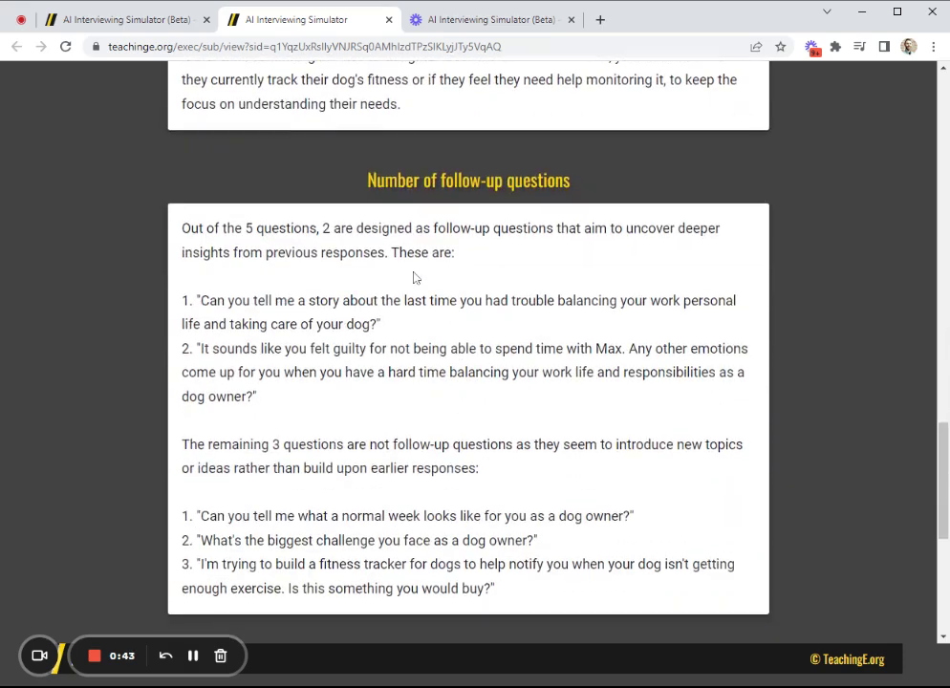
{"action": "scroll", "coordinate": [434, 344], "scroll_direction": "down", "scroll_amount": 3}
{"action": "scroll", "coordinate": [675, 478], "scroll_direction": "down", "scroll_amount": 3}
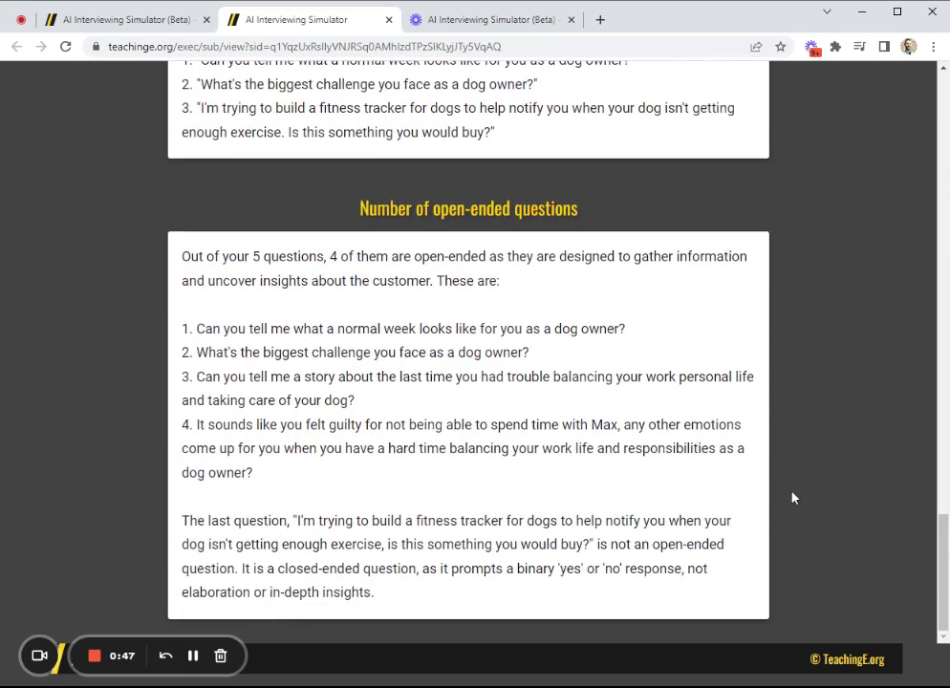
{"action": "scroll", "coordinate": [792, 497], "scroll_direction": "up", "scroll_amount": 15}
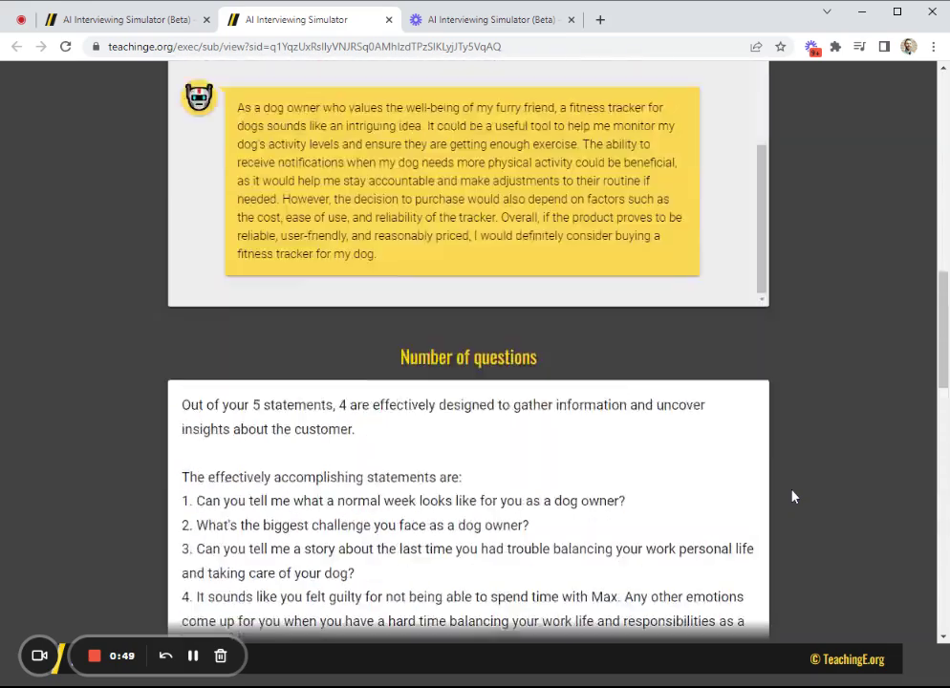
{"action": "scroll", "coordinate": [792, 498], "scroll_direction": "up", "scroll_amount": 5}
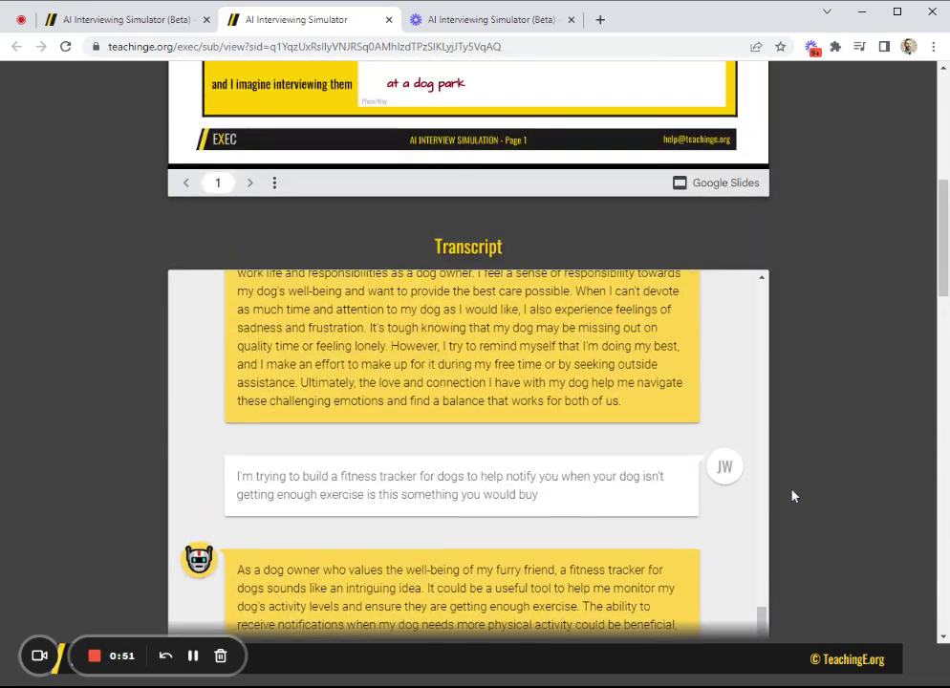
{"action": "scroll", "coordinate": [792, 496], "scroll_direction": "up", "scroll_amount": 8}
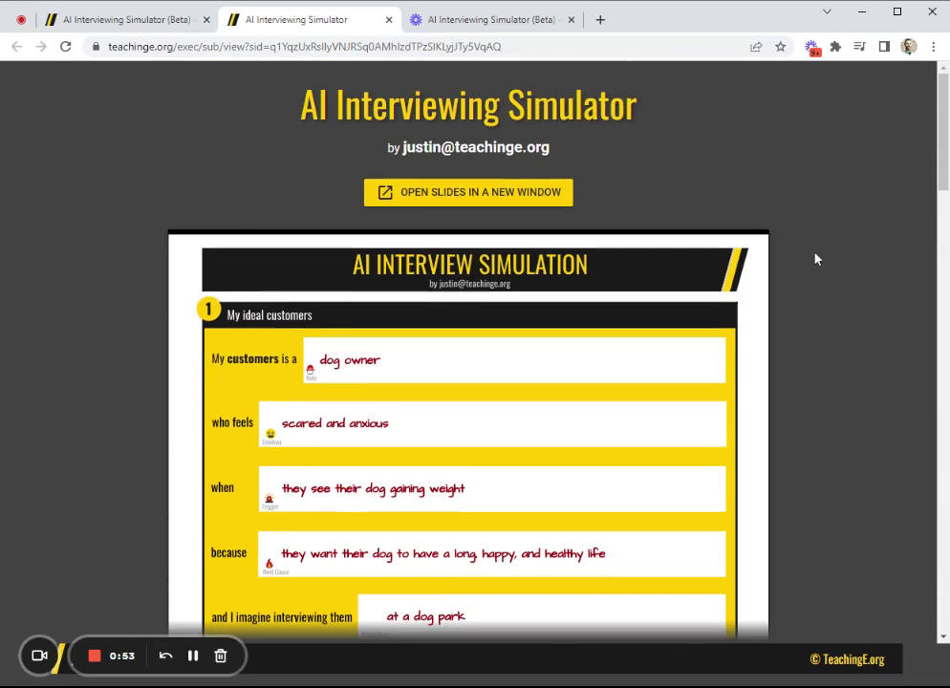